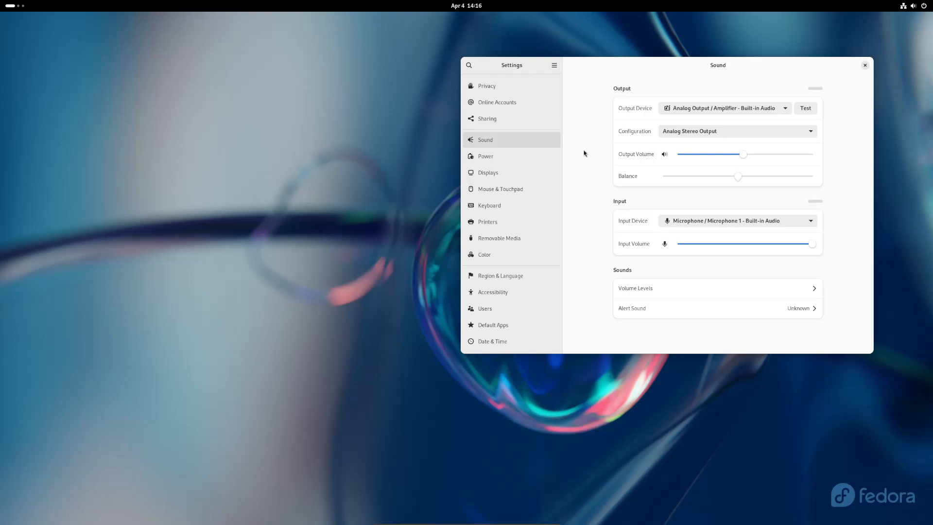
Step: Check the system volume control and the list of available output devices for the built-in audio
left_click(909, 7)
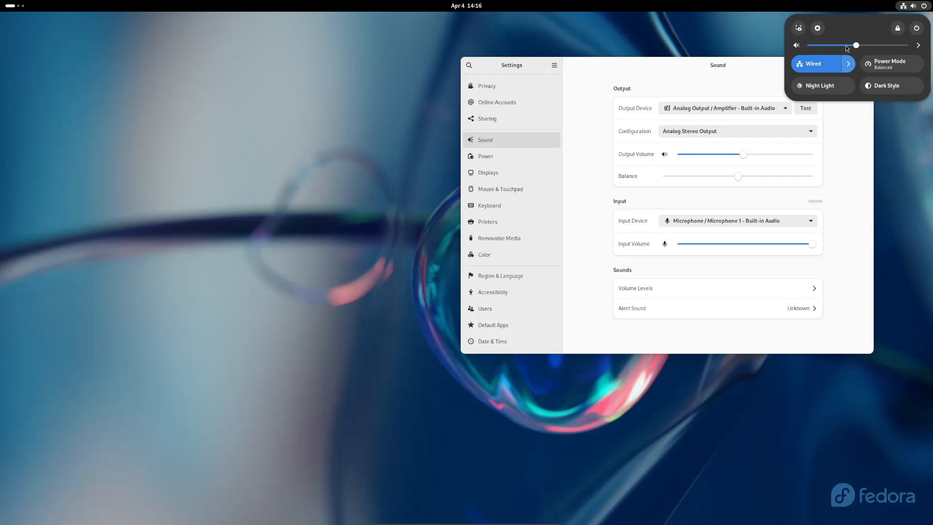
left_click(720, 109)
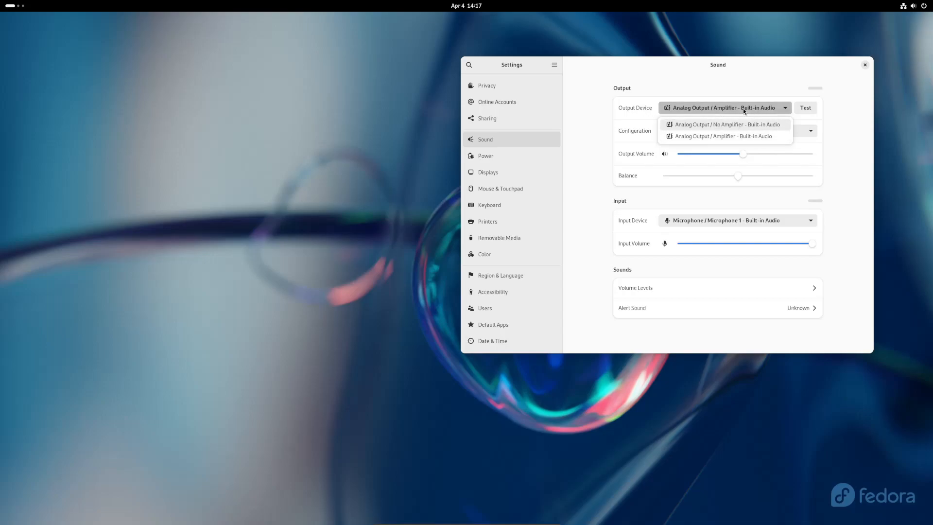
left_click(742, 109)
Step: Examine the stereo and surround configuration choices for the sound output
left_click(704, 132)
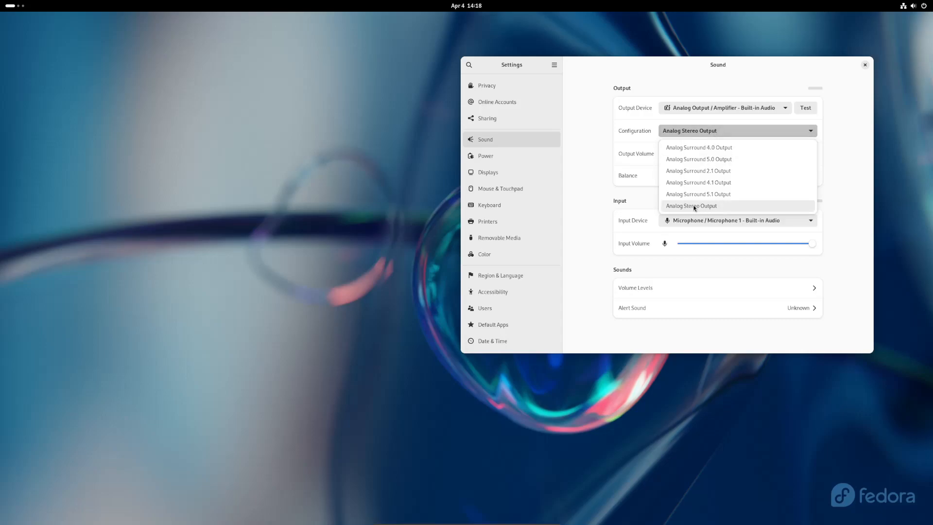
left_click(717, 132)
left_click(704, 131)
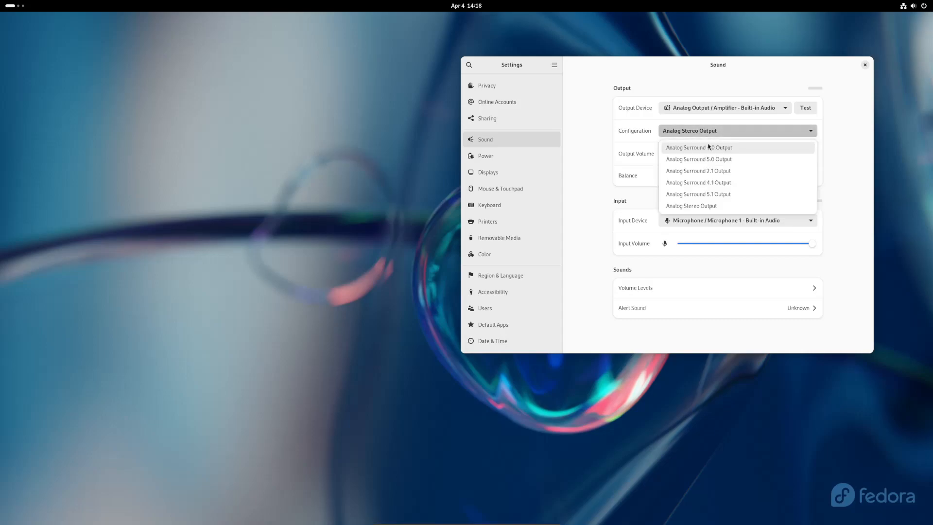
left_click(731, 131)
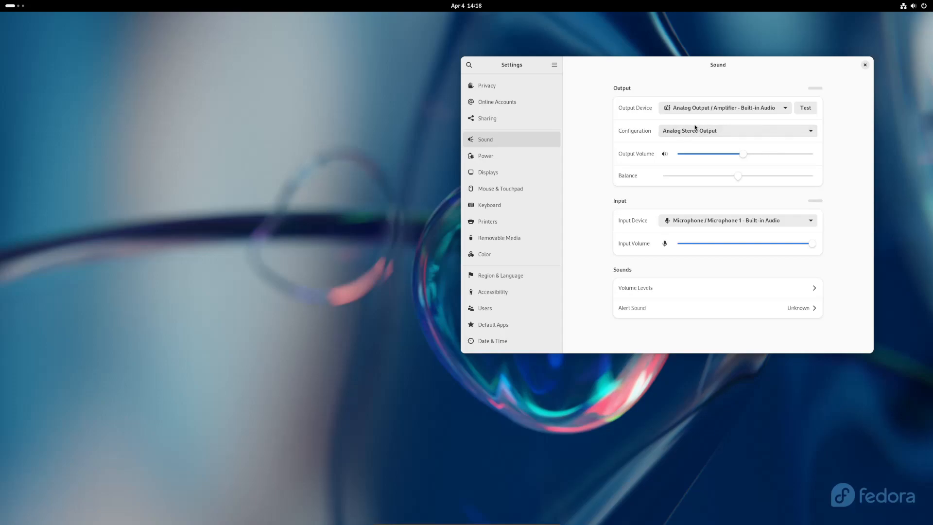
Step: Try muting and unmuting the sound output from both the Sound settings and the system menu
left_click(665, 155)
left_click(665, 155)
left_click(916, 6)
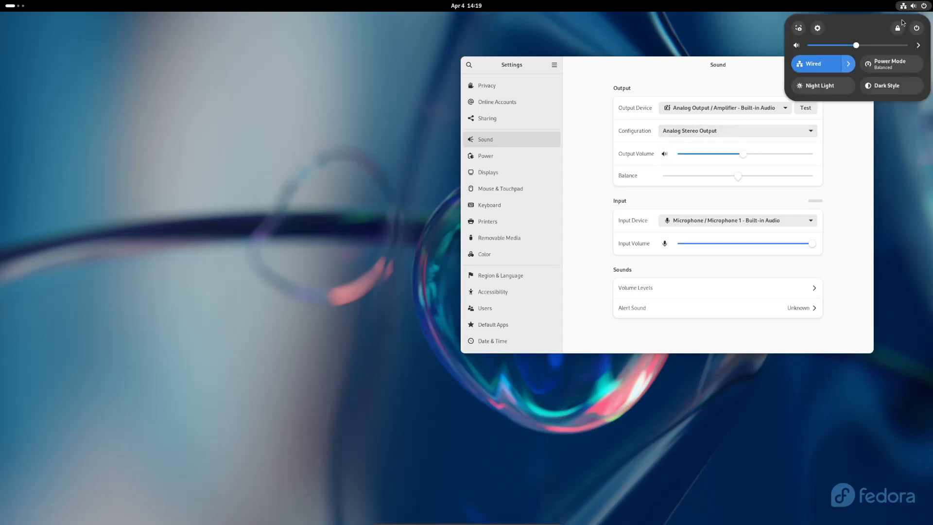
left_click(796, 45)
left_click(796, 45)
left_click(795, 45)
Step: Try adjusting the output volume to just above half with the system menu and Sound settings controls
mouse_move(860, 46)
left_mouse_down()
mouse_move(873, 47)
mouse_move(849, 48)
mouse_move(867, 48)
left_mouse_up()
left_click(741, 155)
left_click_drag(718, 157, 747, 157)
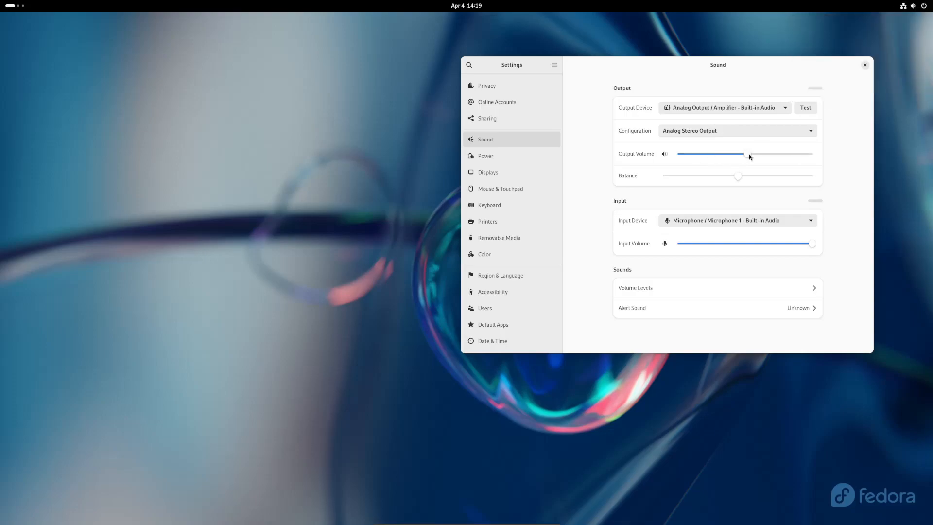
left_click(912, 6)
left_click(848, 172)
Step: Set the output volume slightly below half and keep the balance centred after trying a shift to the left
left_click_drag(741, 179, 722, 186)
mouse_move(743, 156)
left_mouse_down()
mouse_move(759, 157)
mouse_move(740, 159)
left_mouse_up()
left_click_drag(724, 180, 741, 179)
mouse_move(738, 177)
left_mouse_down()
mouse_move(760, 178)
mouse_move(741, 178)
left_mouse_up()
Step: Examine the available input devices, including video, analog input, line in and the two microphones
left_click(705, 223)
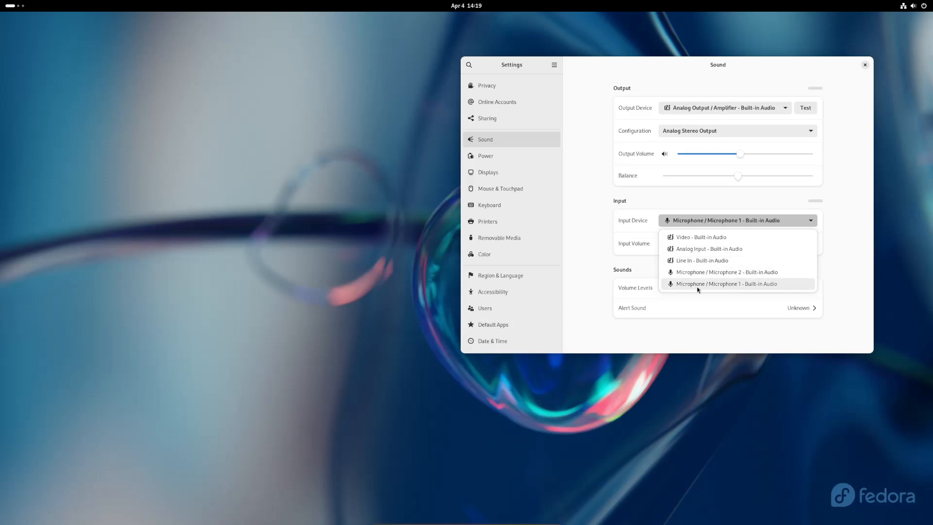
left_click(716, 198)
left_click(733, 222)
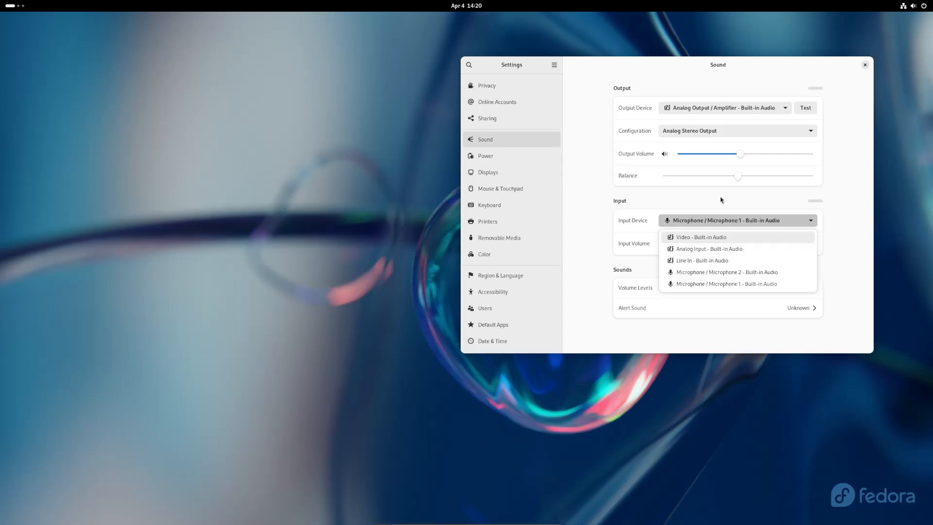
left_click(728, 193)
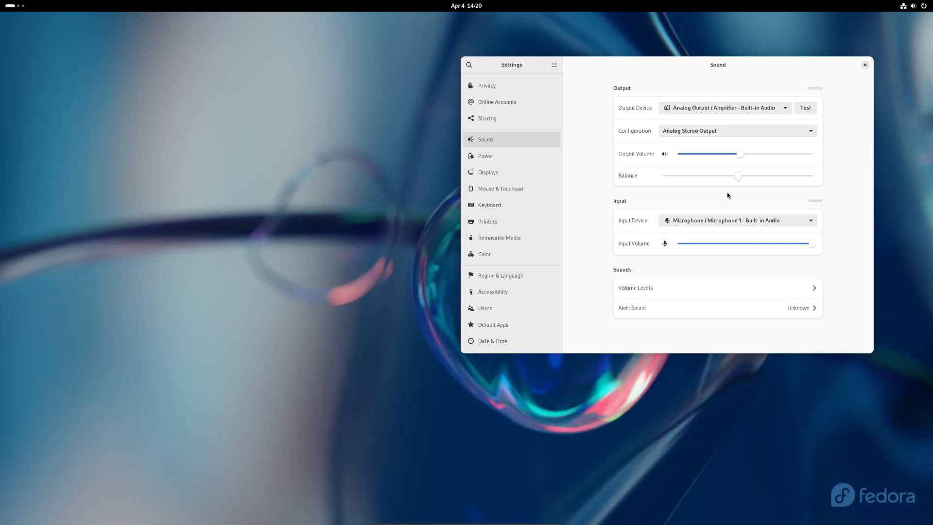
left_click(732, 222)
left_click(731, 202)
left_click(737, 221)
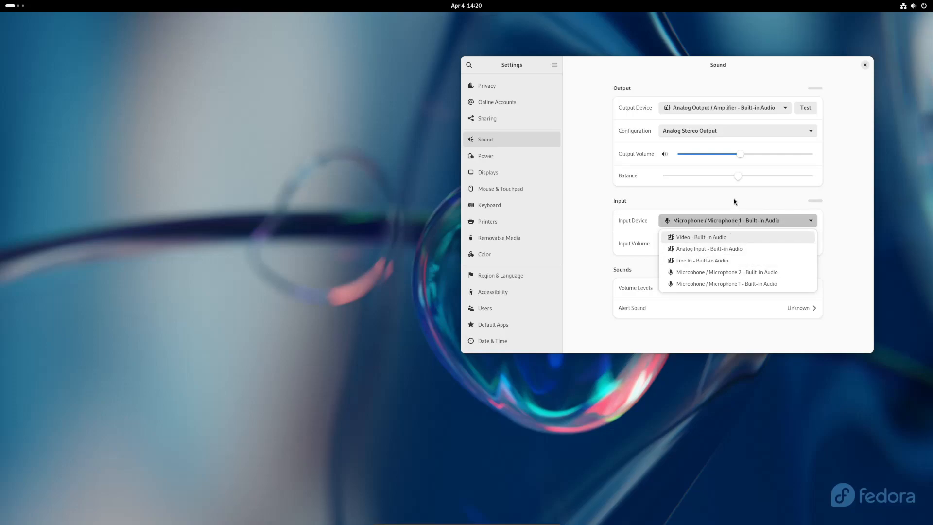
left_click(735, 202)
Step: Try lowering the input volume to about half and restore it to maximum
left_click_drag(810, 244, 746, 243)
left_click(811, 244)
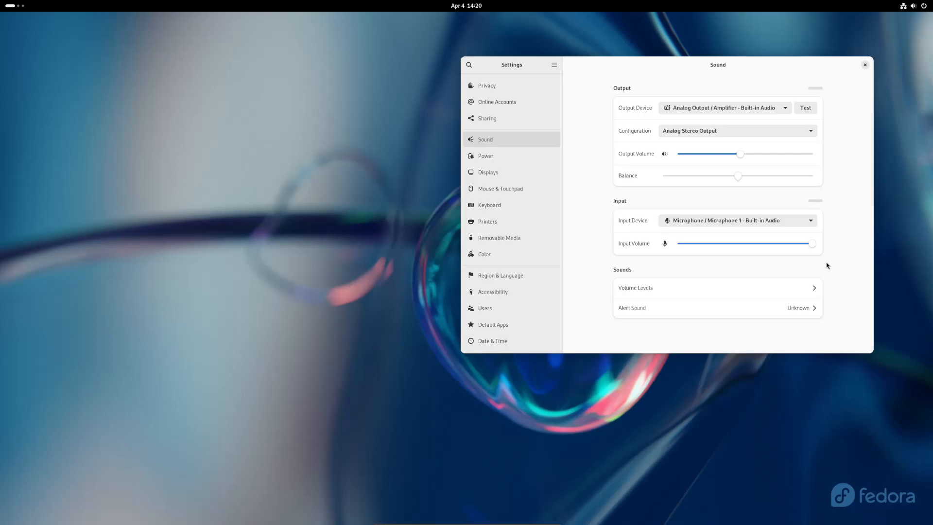
Step: Review the per-application volume levels with System Sounds kept at maximum
left_click(784, 291)
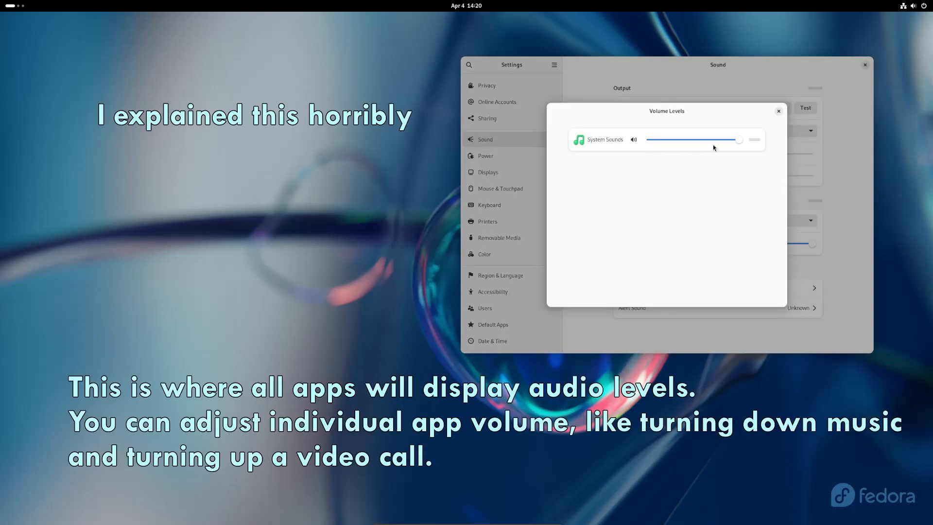
left_click(778, 112)
left_click(784, 288)
left_click_drag(740, 140, 754, 152)
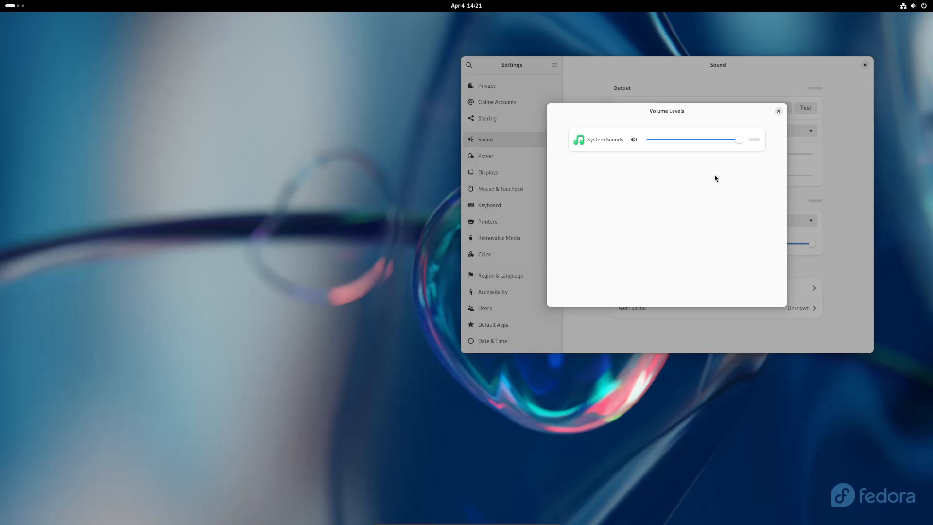
left_click(778, 111)
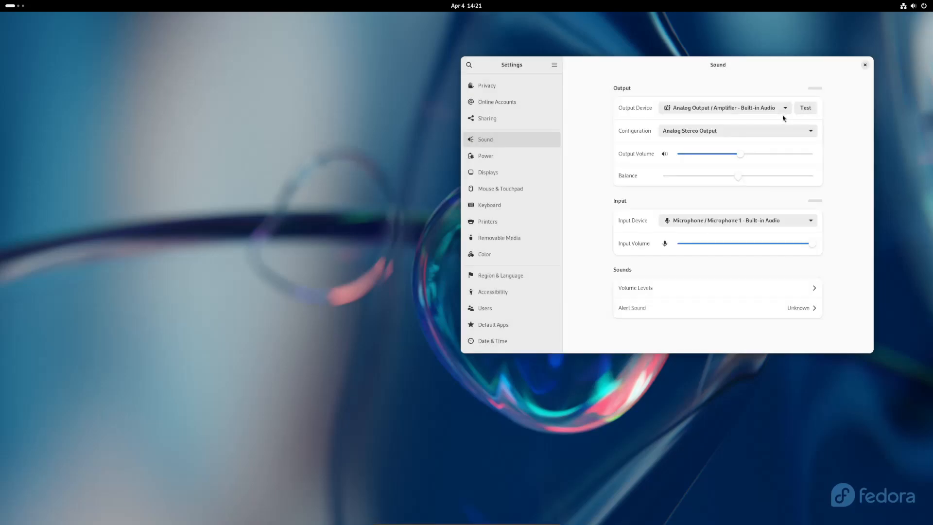
Step: Preview the Hum, Swing and String alert sounds and set the alert sound to Click
left_click(808, 308)
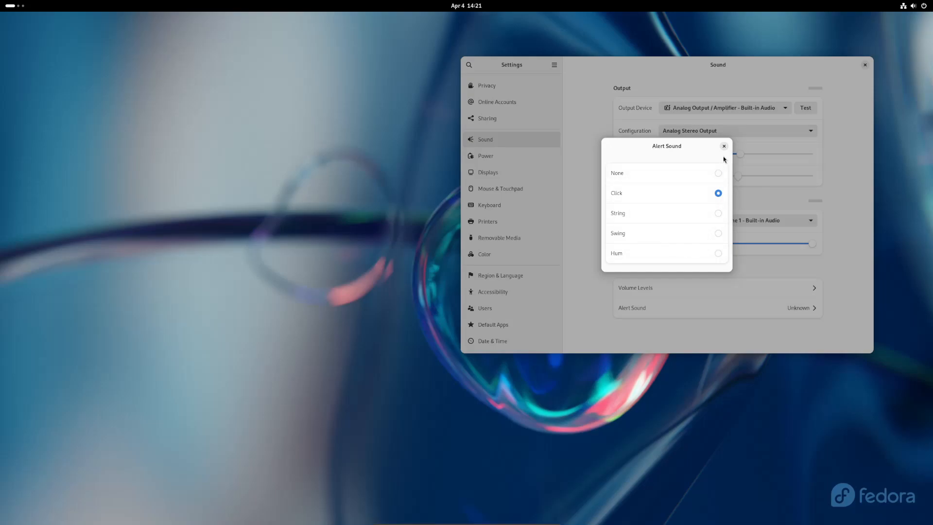
left_click(645, 253)
left_click(659, 234)
left_click(673, 212)
left_click(683, 192)
left_click(697, 215)
left_click(679, 235)
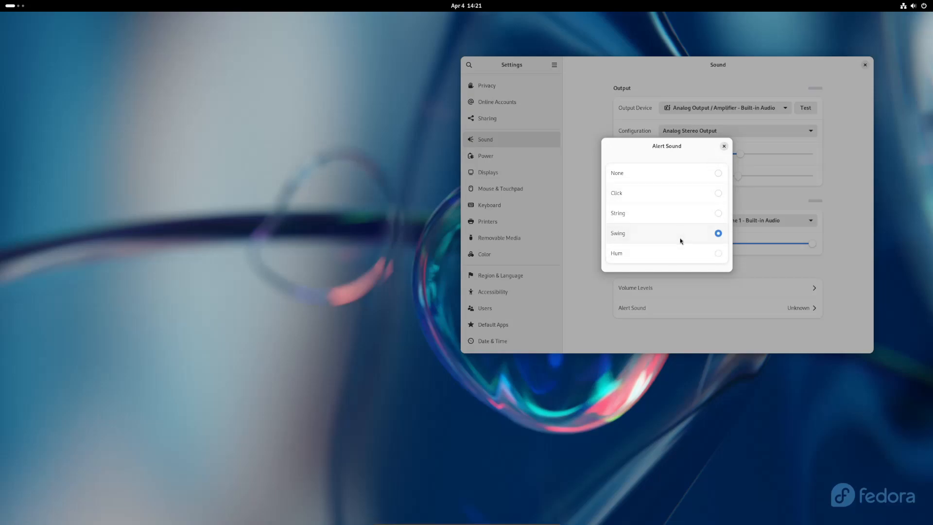
left_click(678, 256)
left_click(687, 192)
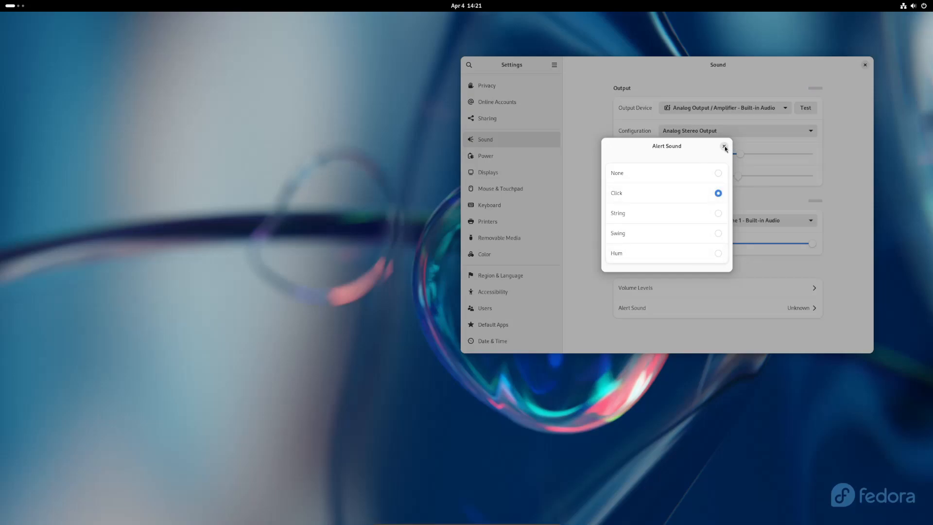
left_click(724, 146)
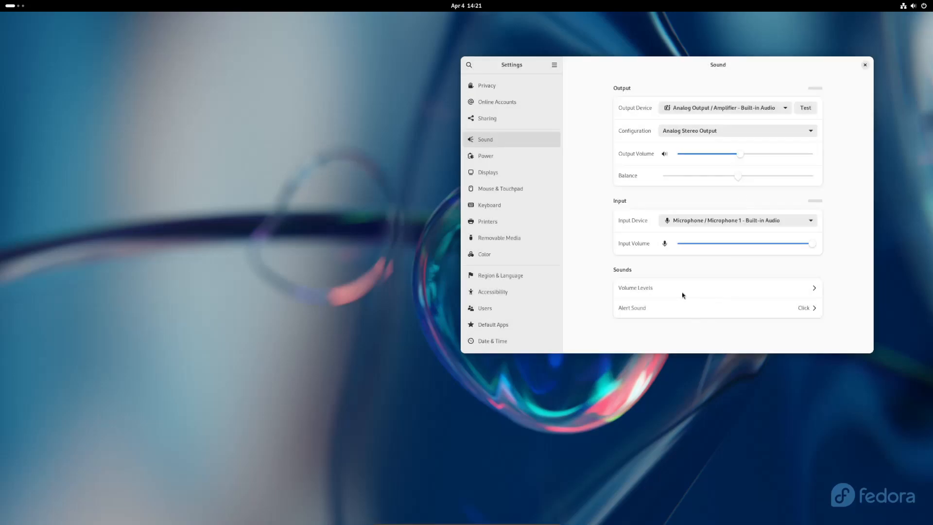
Step: Review the power mode and screen blank options in the Power settings
left_click(509, 158)
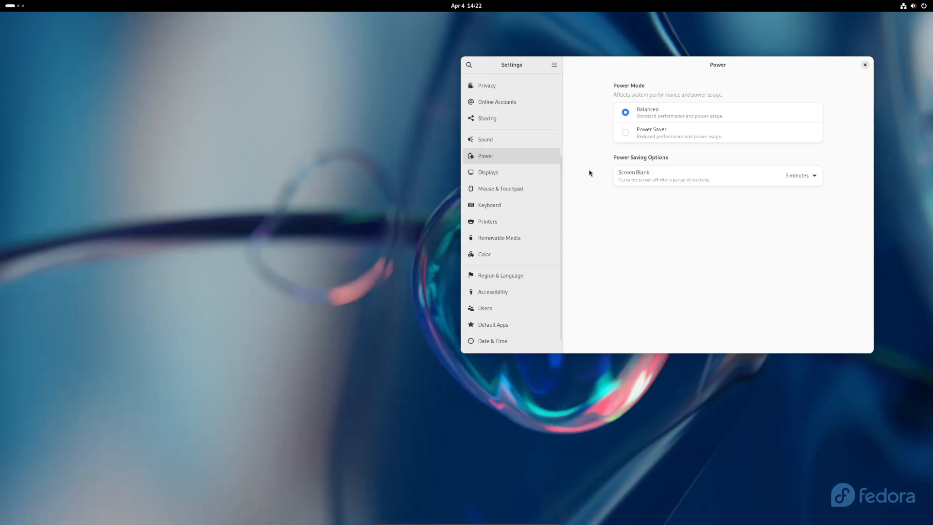
Step: Open the Displays settings, moving the window toward the desktop's centre, and select the 2560 × 1440 (16:9) resolution
left_click(524, 171)
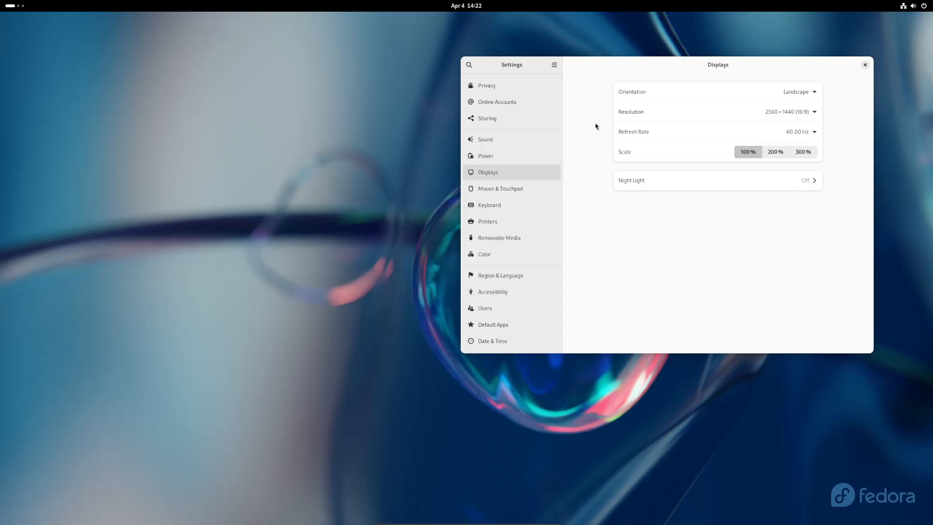
left_click_drag(666, 73, 603, 83)
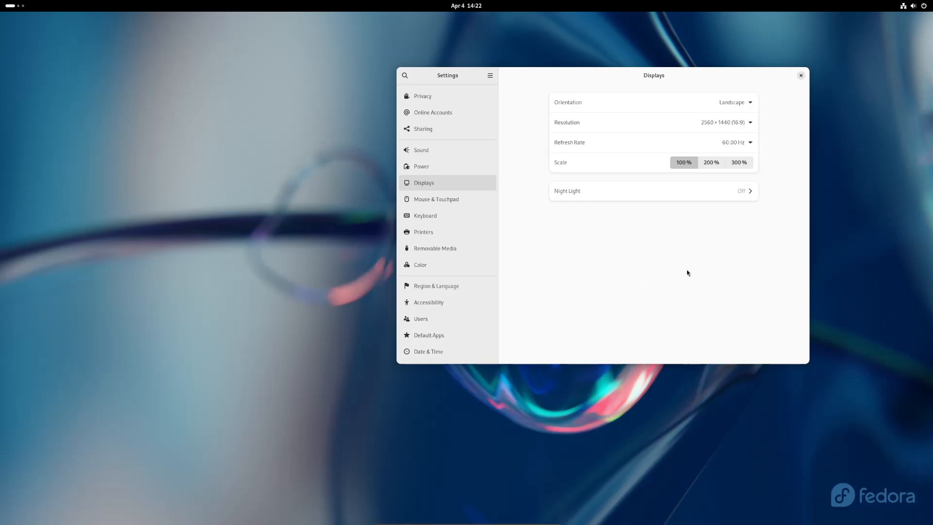
left_click(720, 126)
left_click(719, 123)
left_click(717, 120)
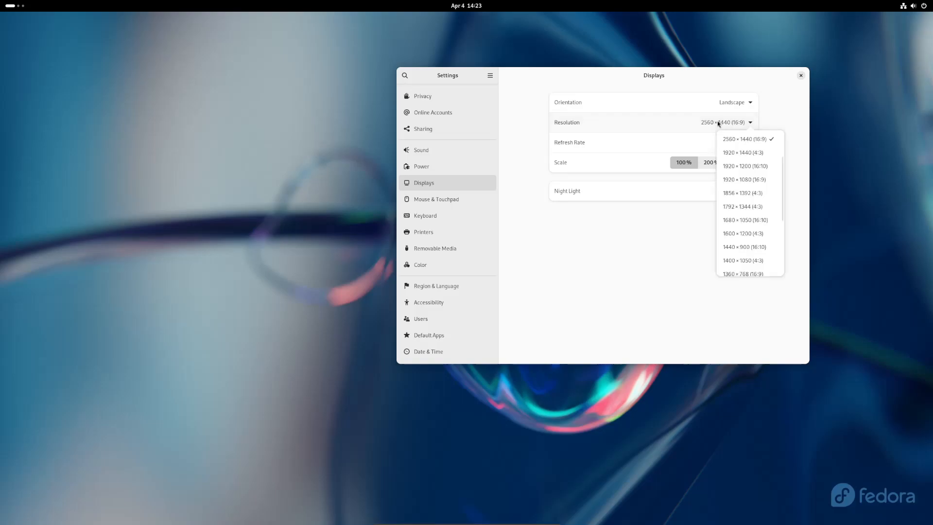
left_click(748, 140)
Step: Examine the refresh rate, orientation and resolution options for the display
left_click(742, 142)
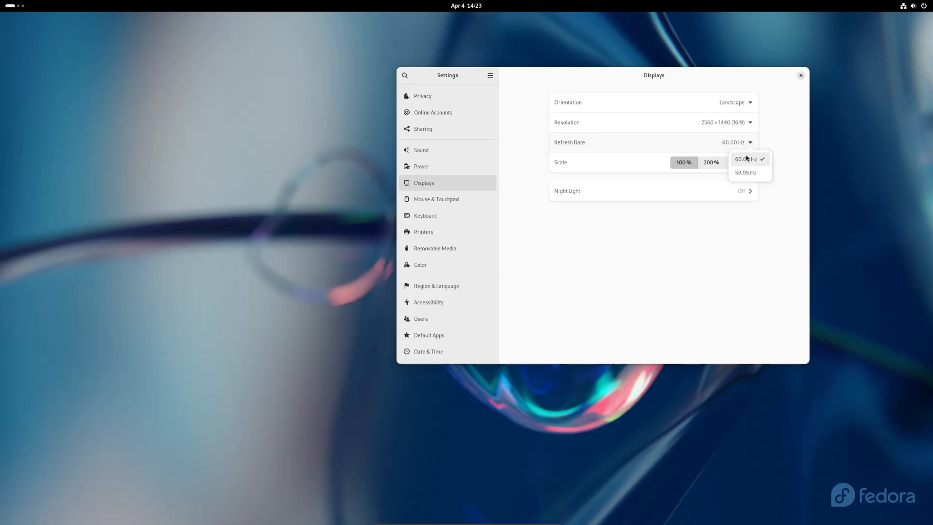
left_click(775, 138)
left_click(742, 104)
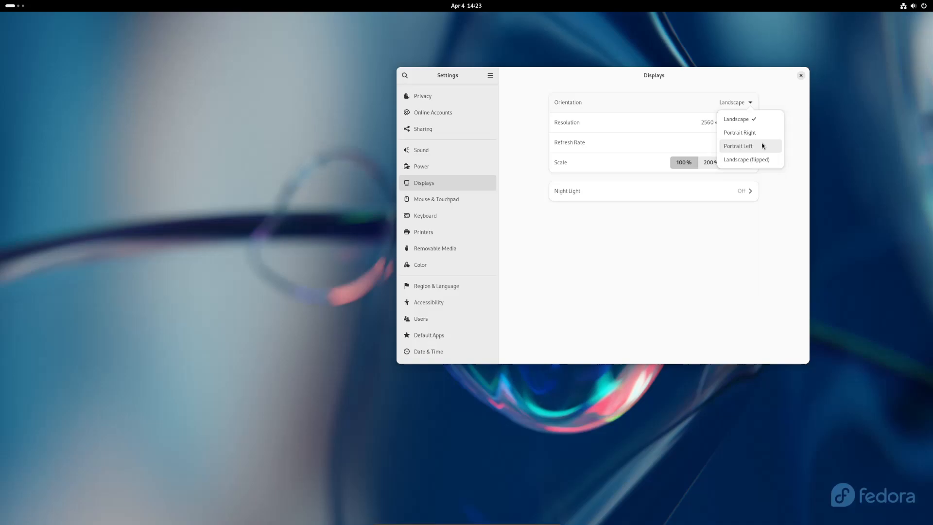
left_click(771, 225)
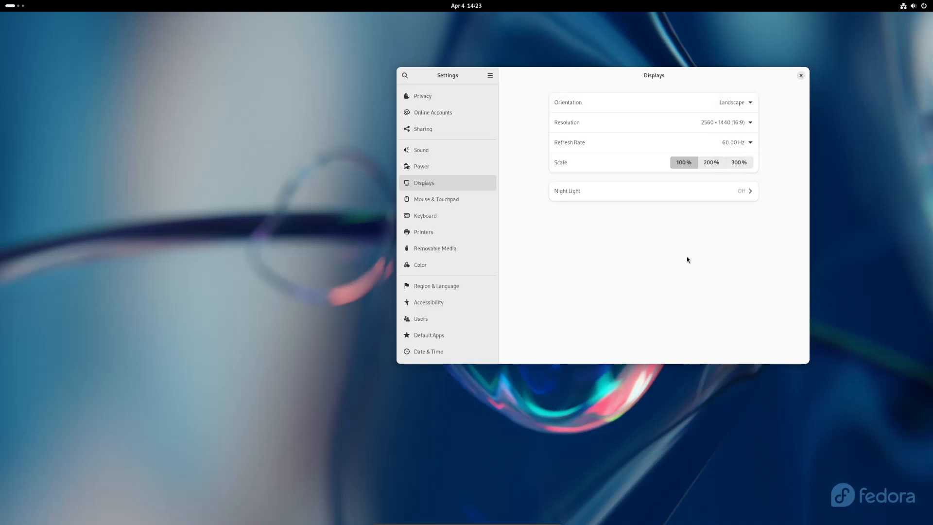
left_click(743, 123)
left_click(744, 121)
left_click(746, 105)
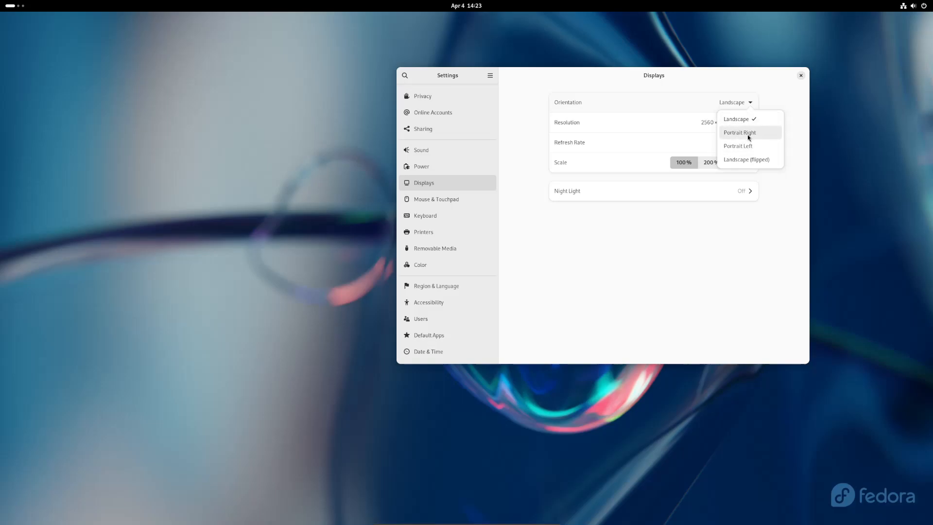
left_click(668, 159)
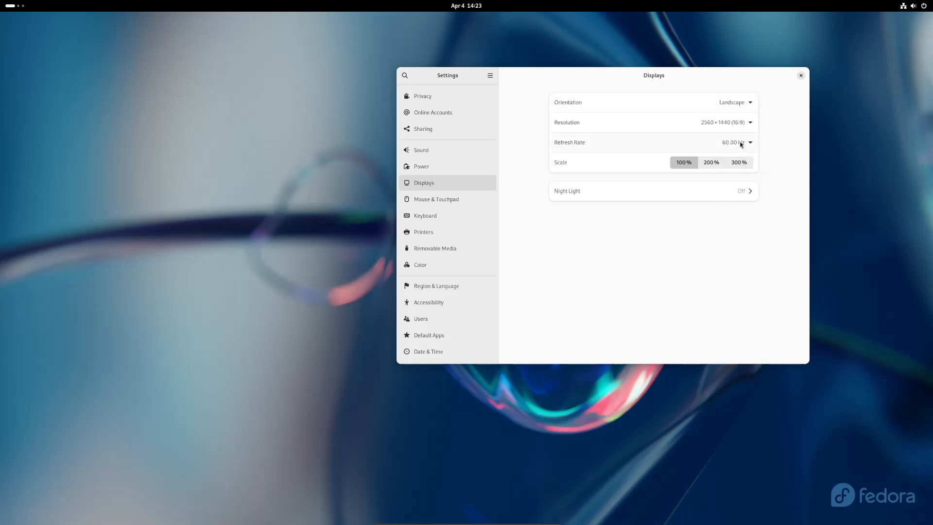
Step: Try the 200% and 300% display scales and return the scale to 100% without applying a change
left_click(707, 165)
left_click(741, 163)
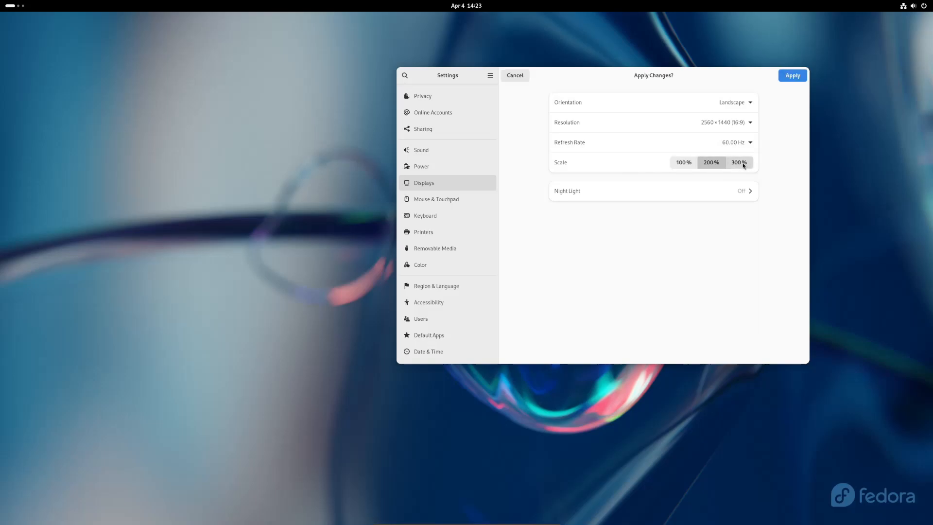
left_click(678, 162)
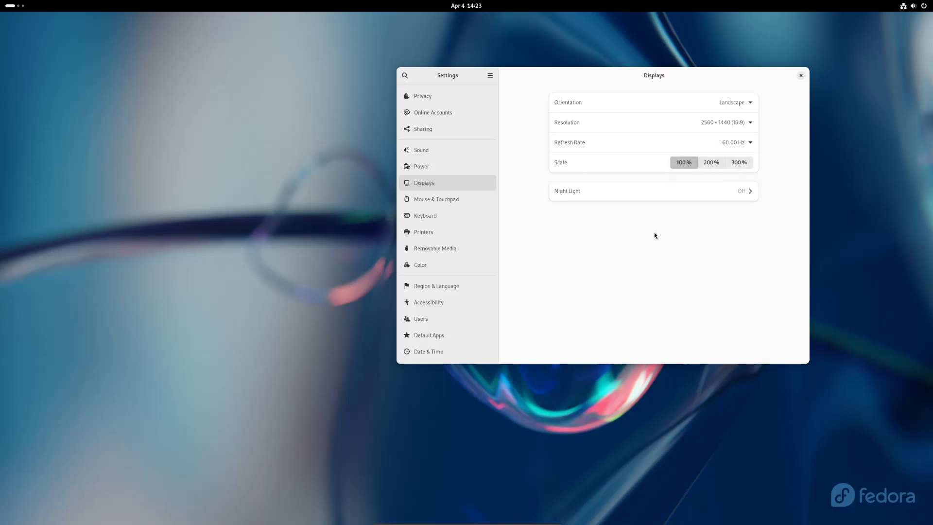
left_click(717, 165)
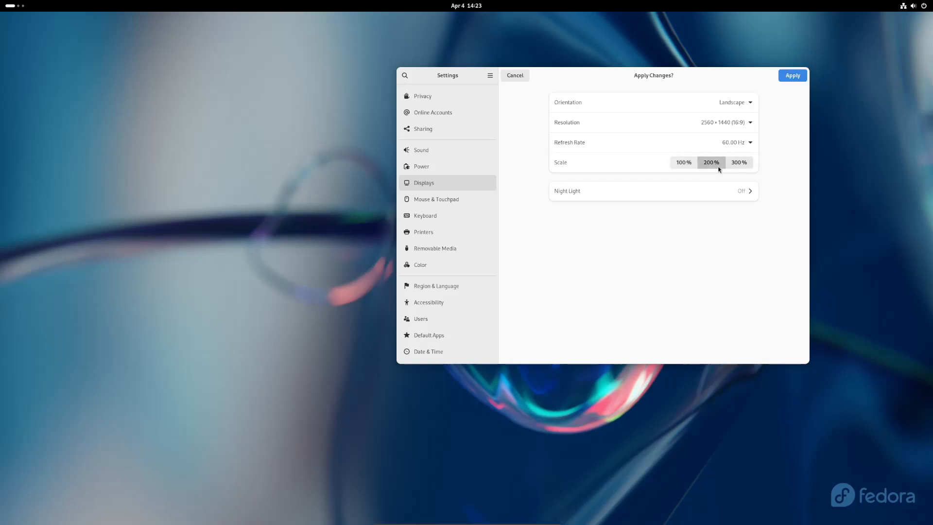
left_click(681, 162)
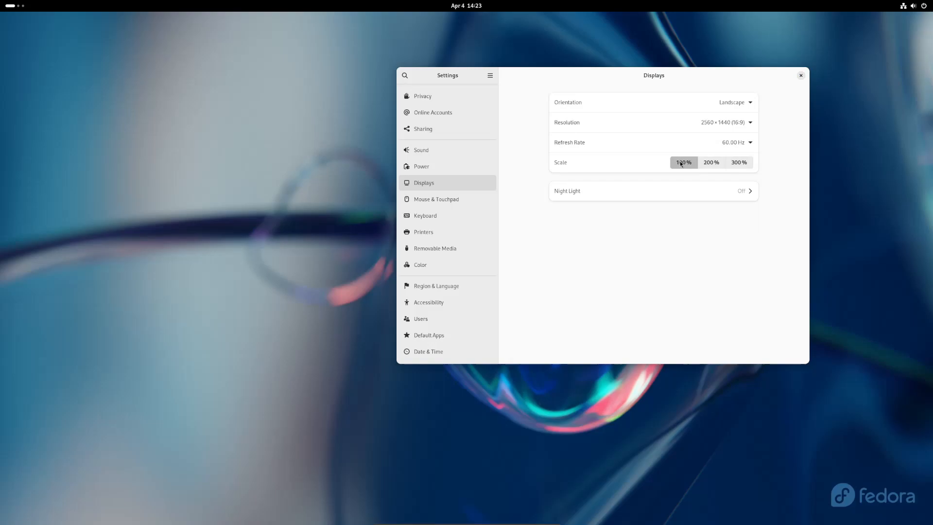
left_click(712, 162)
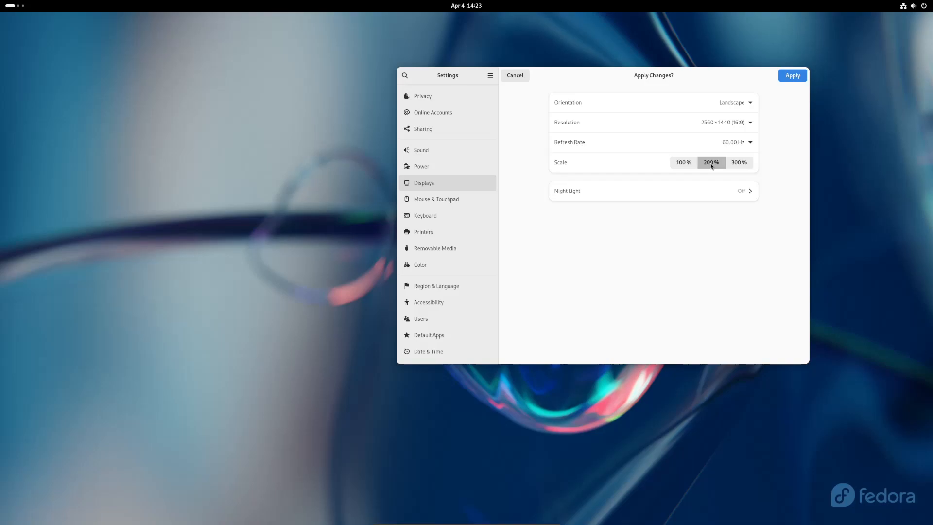
left_click(739, 163)
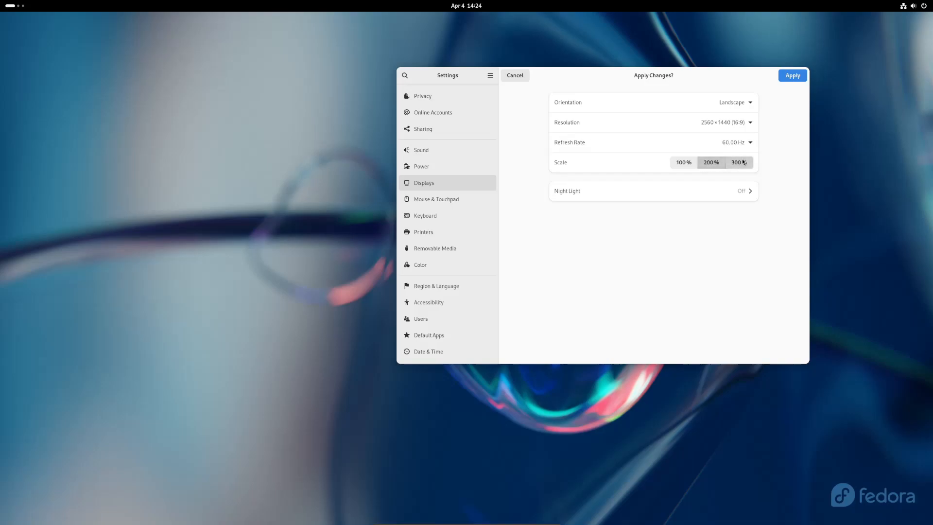
left_click(687, 162)
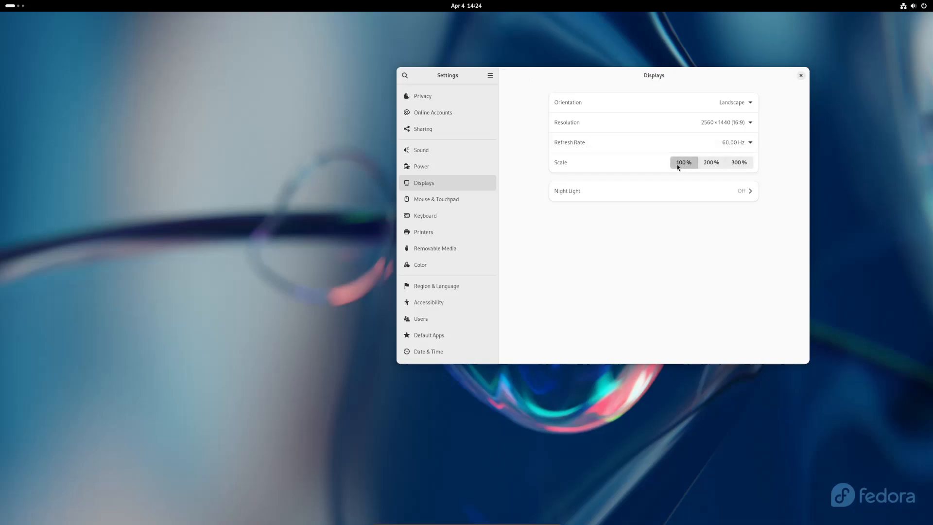
Step: Open the Night Light settings, turn Night Light on and review its schedule options
left_click(656, 196)
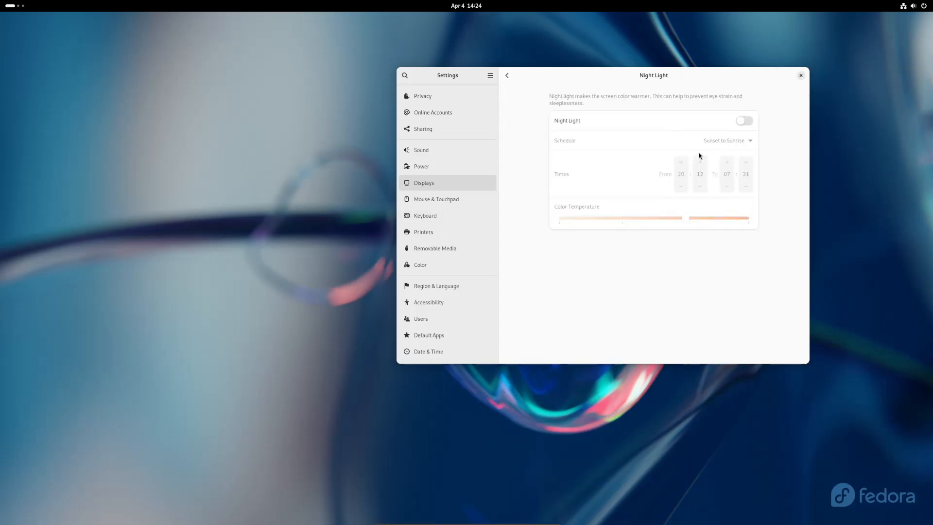
left_click(744, 122)
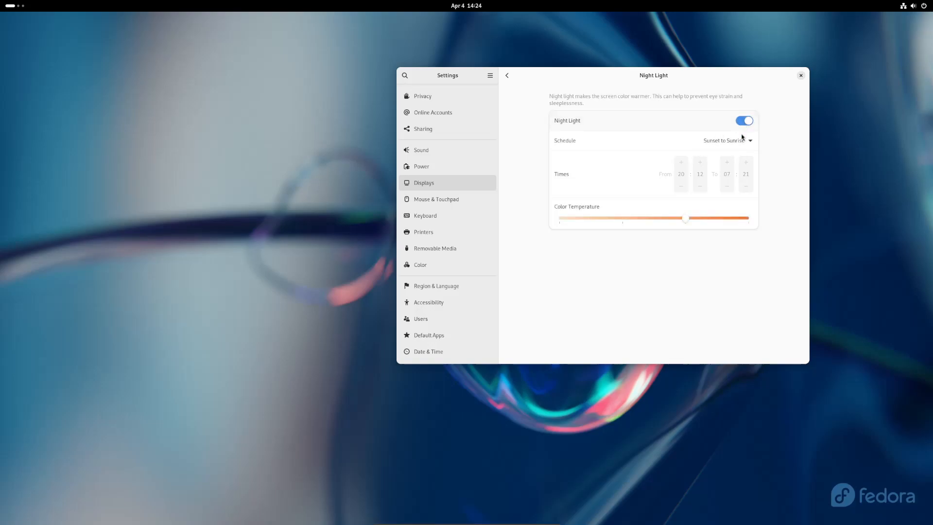
left_click(743, 144)
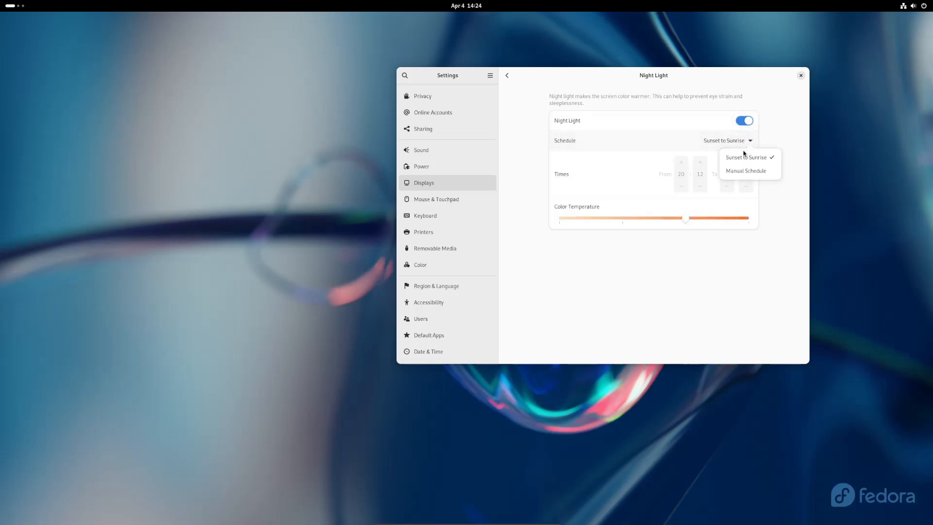
left_click(780, 139)
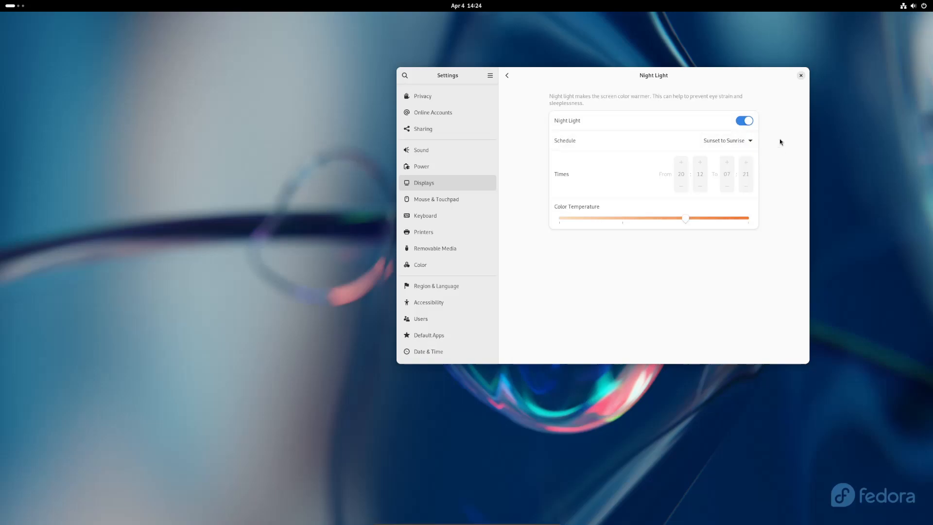
scroll(428, 160, "up", 1)
scroll(446, 170, "down", 1)
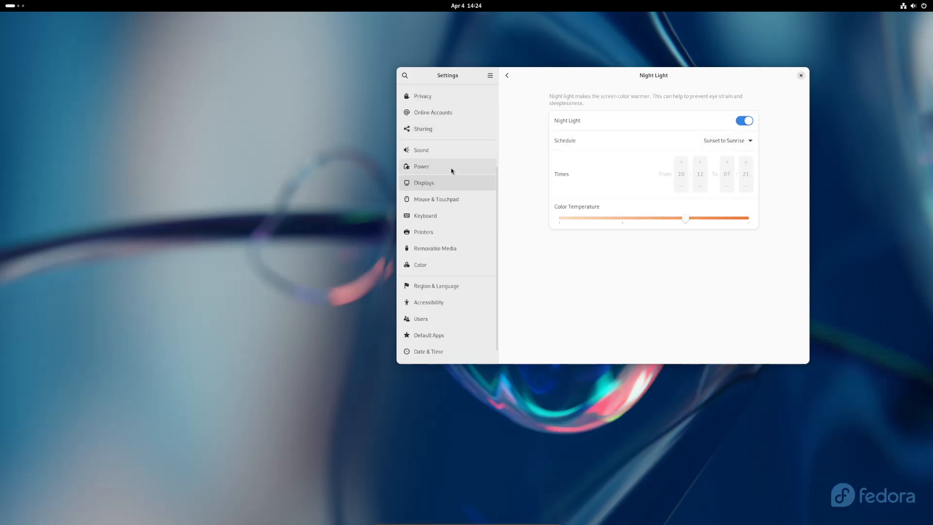
Step: Try Manual Schedule for Night Light and return the schedule to Sunset to Sunrise
left_click(730, 141)
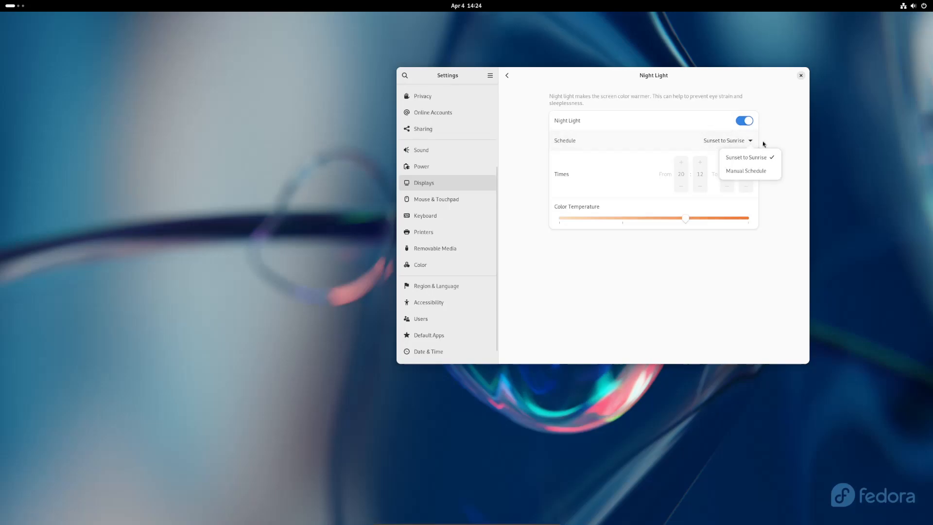
left_click(754, 172)
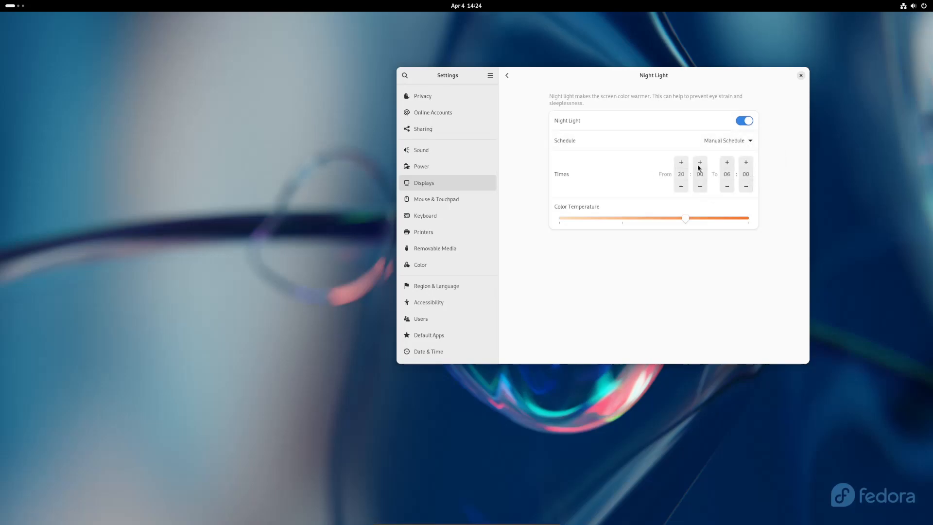
left_click(730, 142)
left_click(750, 156)
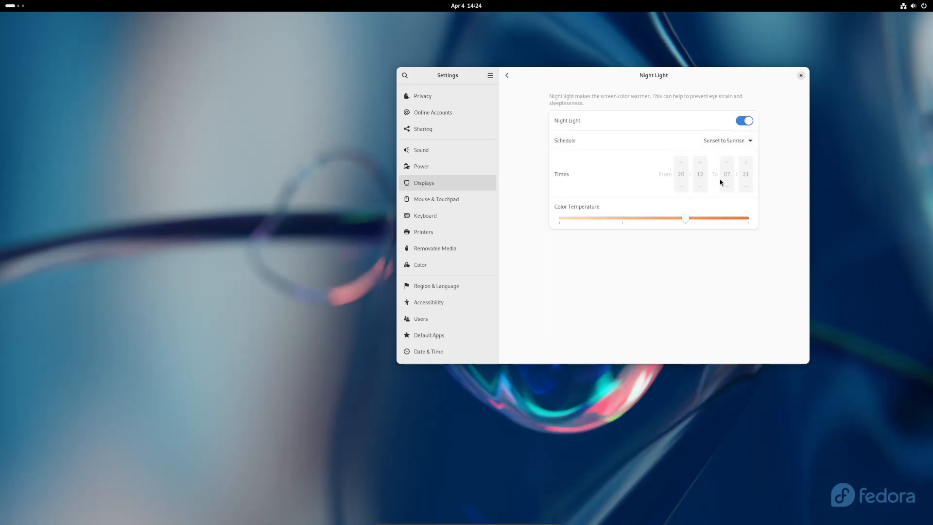
Step: Try a less warm Night Light colour temperature and bring it back to about two thirds of the range
mouse_move(690, 221)
left_mouse_down()
mouse_move(635, 219)
mouse_move(698, 222)
mouse_move(689, 221)
left_mouse_up()
mouse_move(685, 219)
left_mouse_down()
mouse_move(764, 223)
mouse_move(684, 219)
left_mouse_up()
left_click_drag(686, 220, 622, 224)
left_click(683, 218)
Step: Open the Mouse & Touchpad settings, try Right as the primary button and return it to Left
left_click(459, 204)
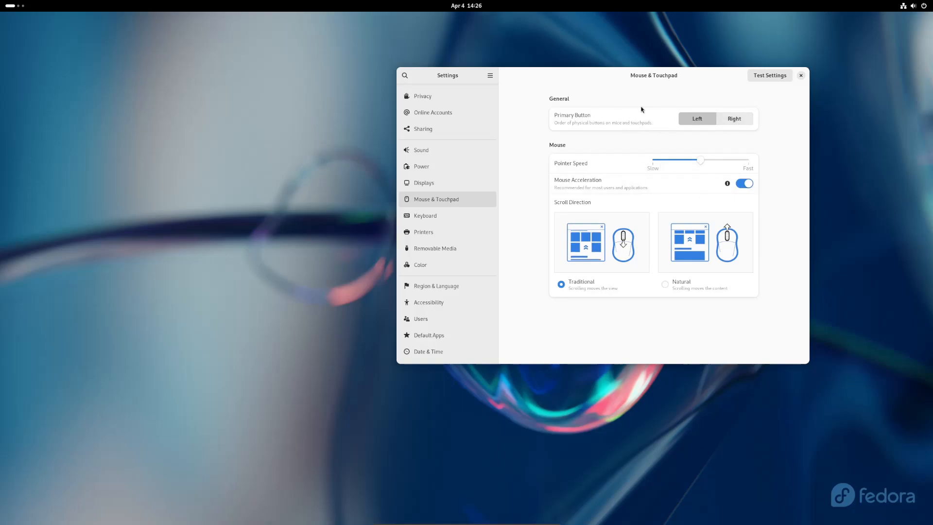
left_click(737, 119)
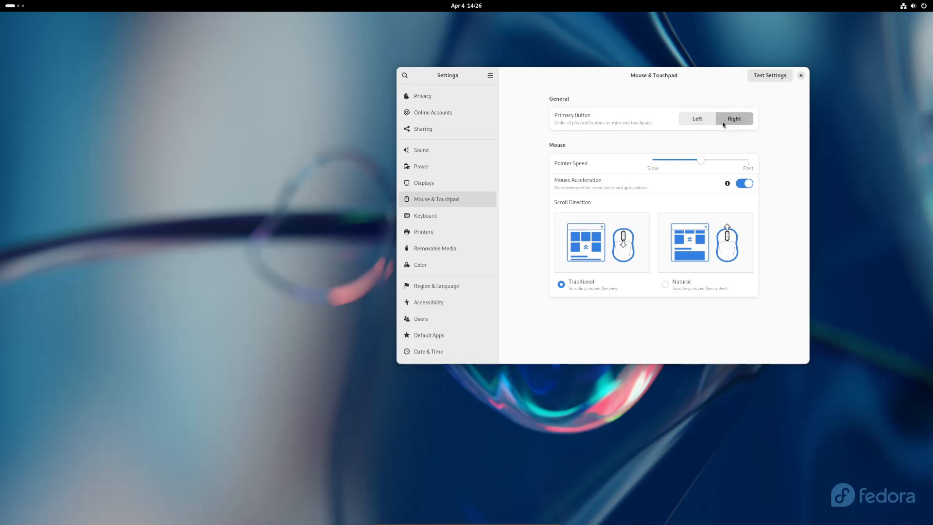
left_click(694, 119)
Step: Try the fastest pointer speed, return it to the midpoint of the range, and turn off Mouse Acceleration
left_click_drag(700, 160, 796, 163)
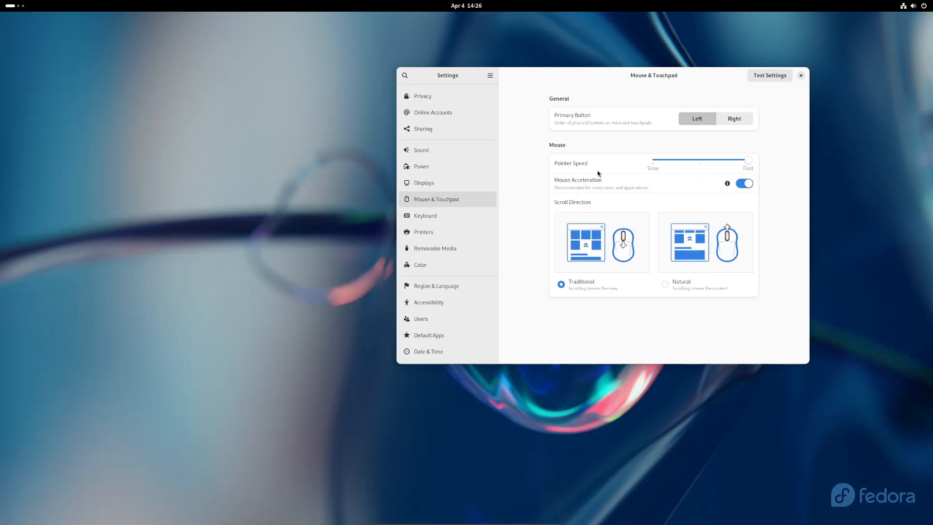
left_click_drag(734, 160, 701, 163)
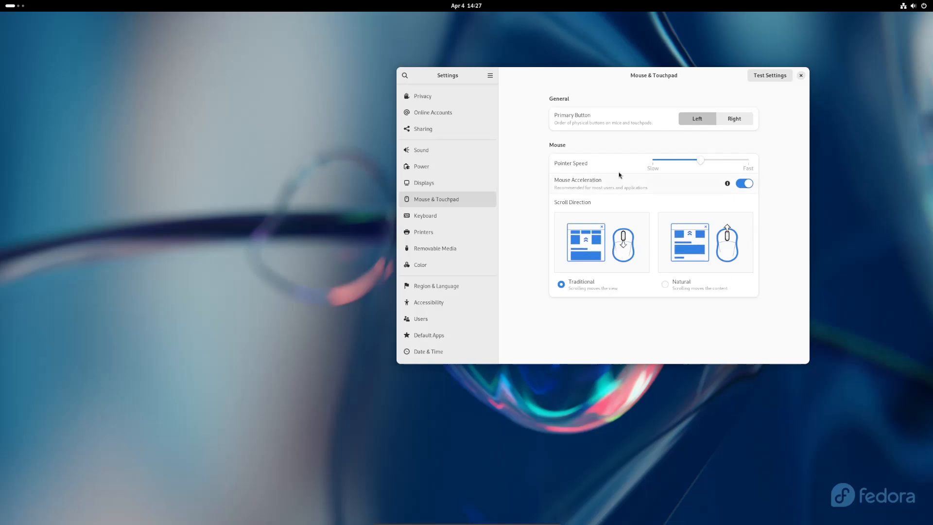
mouse_move(704, 163)
left_mouse_down()
mouse_move(672, 162)
mouse_move(726, 161)
mouse_move(694, 164)
left_mouse_up()
left_click(744, 184)
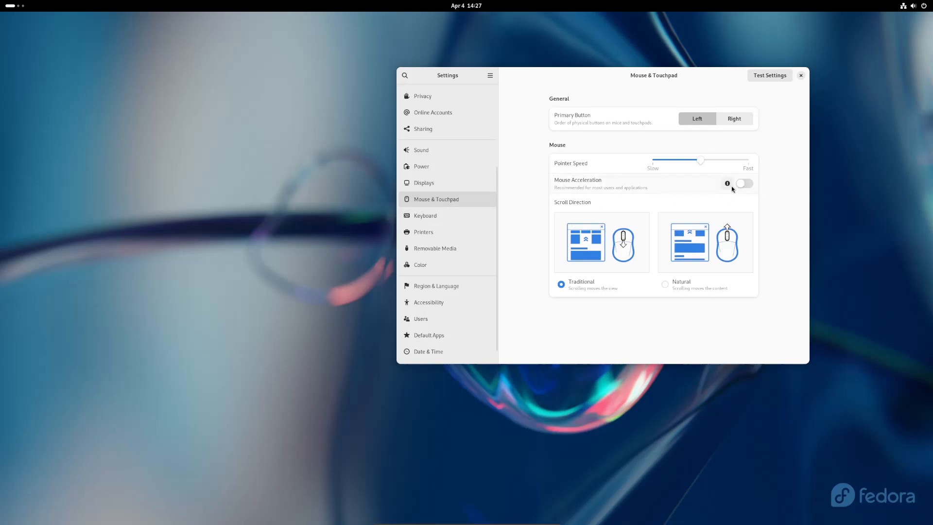
mouse_move(731, 186)
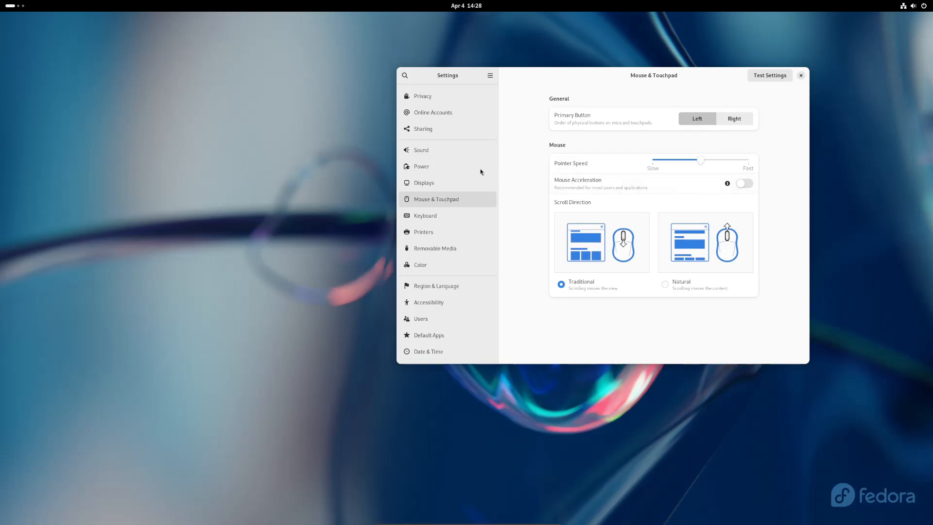
Step: Test the Traditional scroll direction on the list of settings categories
scroll(453, 208, "up", 2)
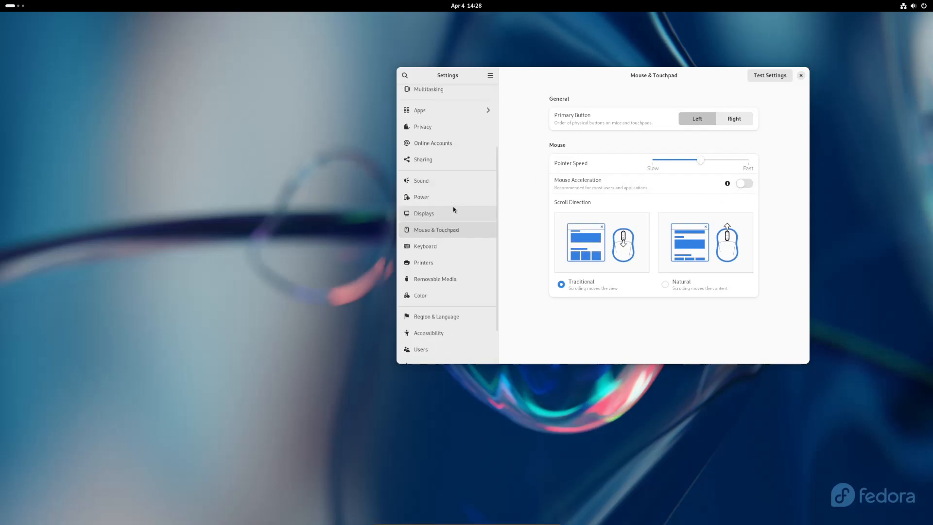
scroll(453, 208, "up", 5)
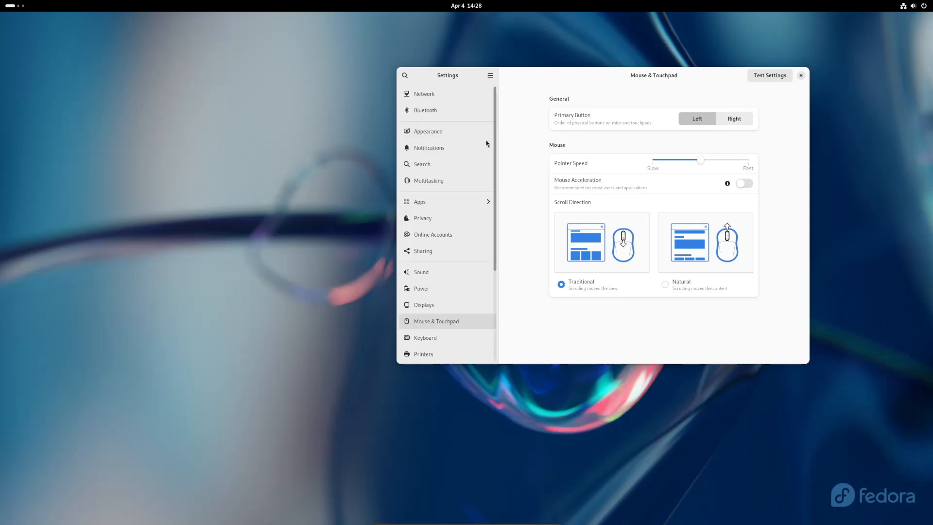
scroll(468, 147, "down", 8)
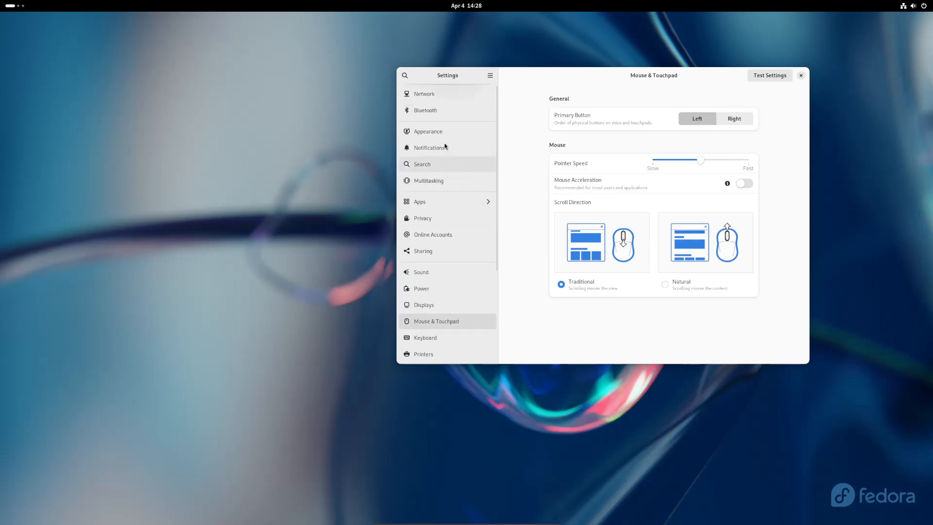
scroll(456, 187, "down", 3)
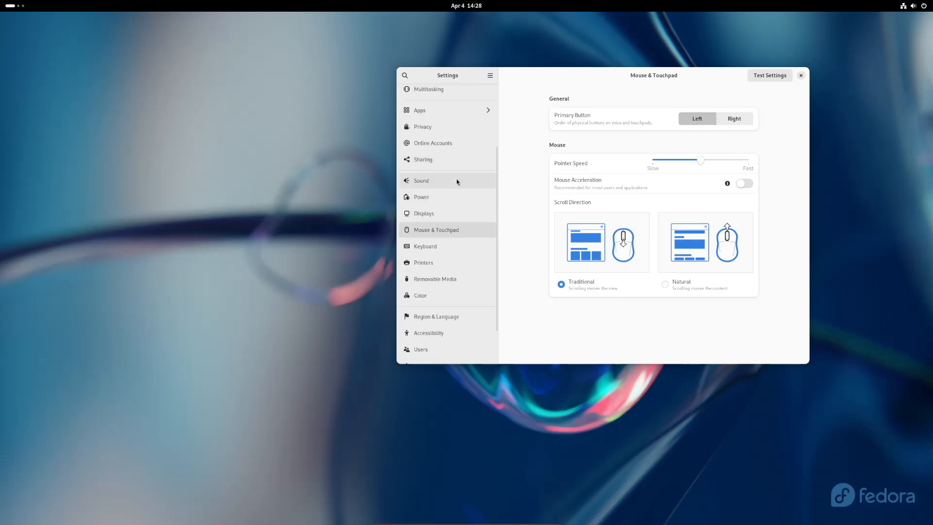
scroll(437, 190, "up", 4)
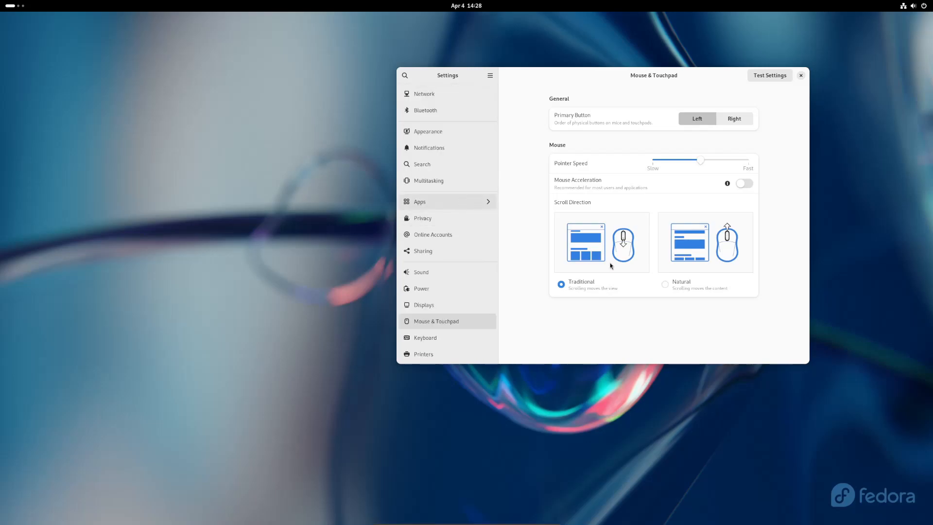
Step: Try the Natural scroll direction on the list of settings categories and return to Traditional
left_click(711, 258)
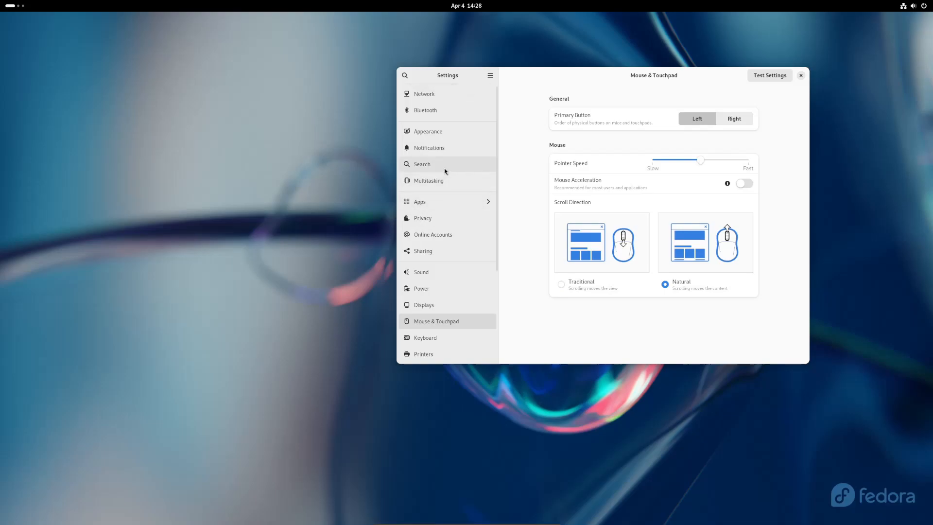
scroll(448, 146, "down", 3)
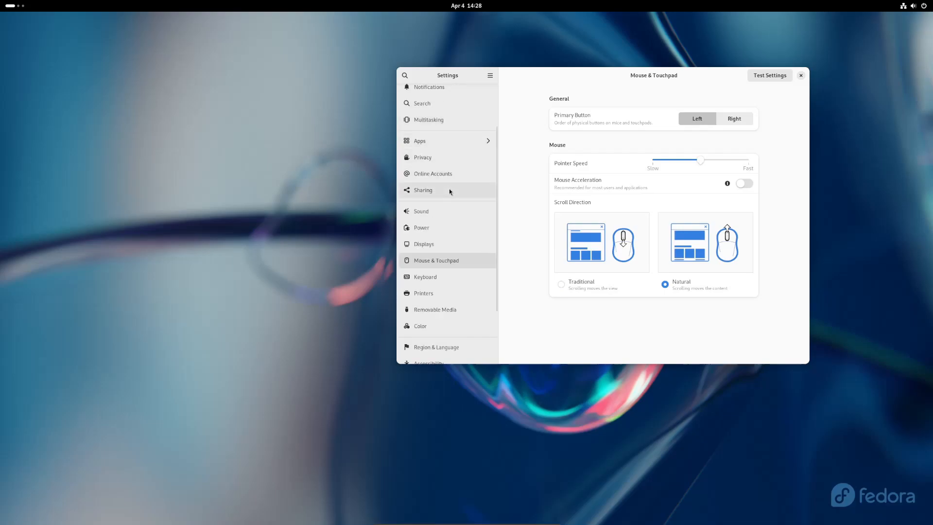
scroll(449, 188, "down", 1)
scroll(459, 257, "down", 2)
scroll(450, 277, "up", 5)
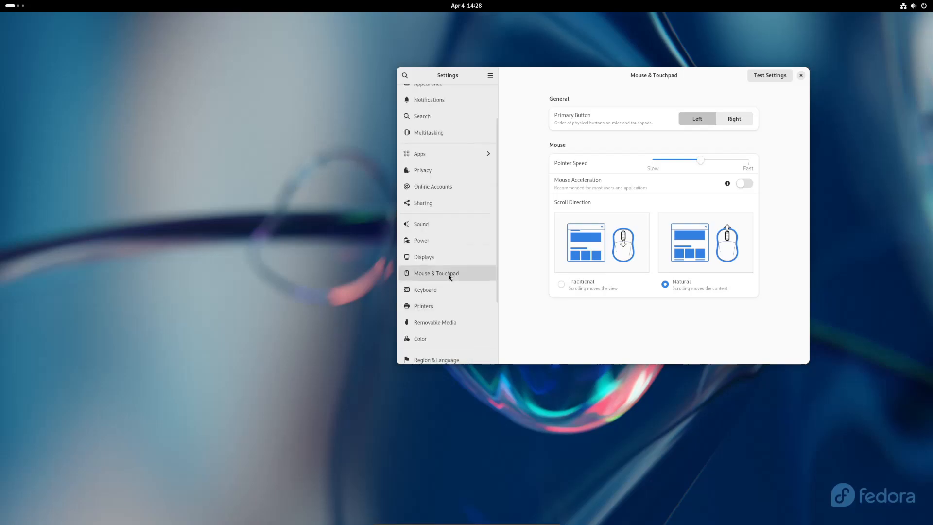
scroll(442, 228, "down", 3)
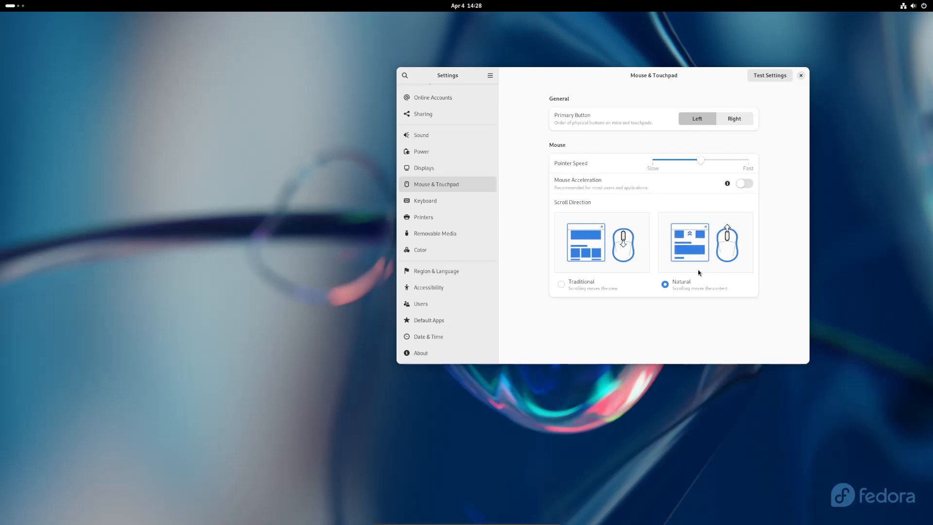
left_click(572, 247)
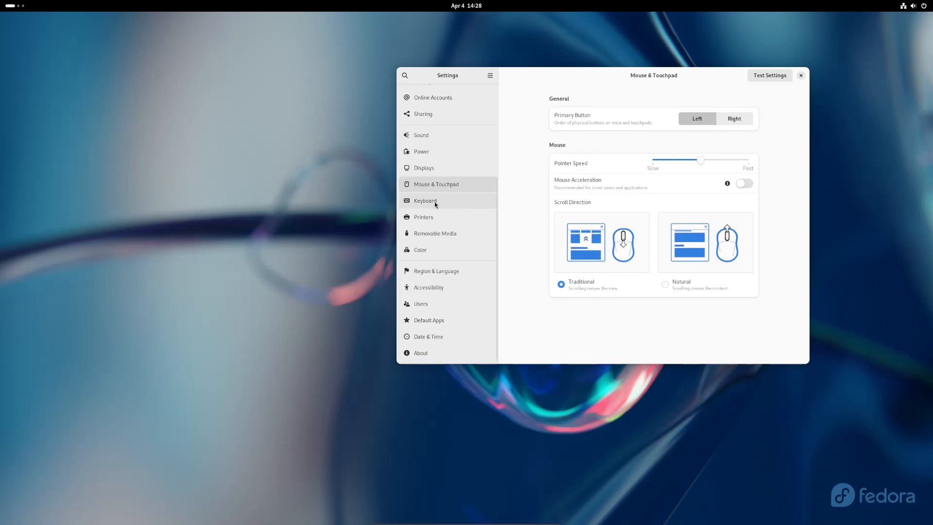
Step: Test scrolling, Single Click and Double Click in the mouse settings test, and repeat the Double Click test once
left_click(765, 79)
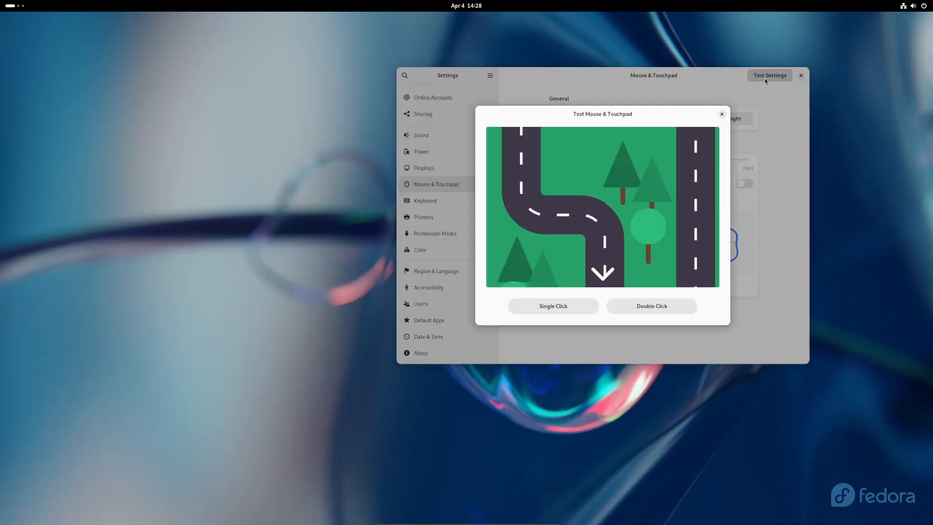
scroll(597, 241, "down", 10)
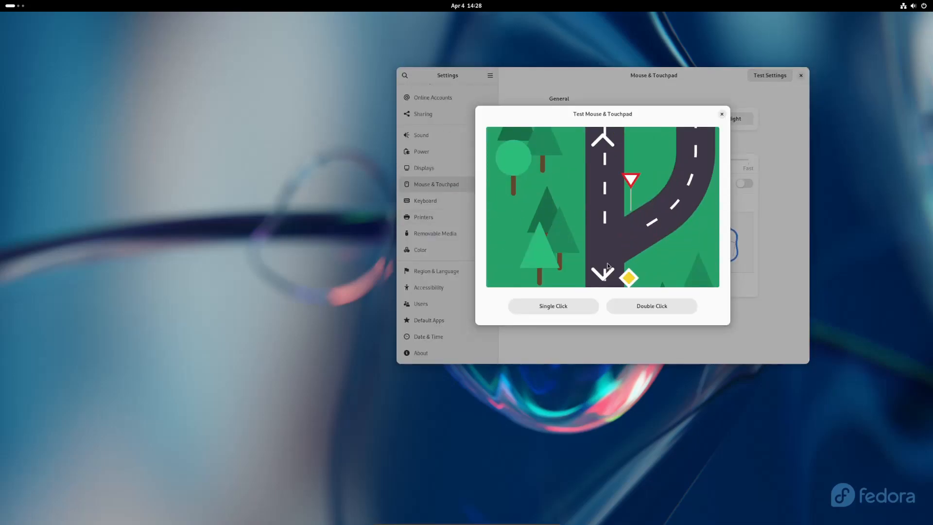
left_click(552, 305)
double_click(676, 305)
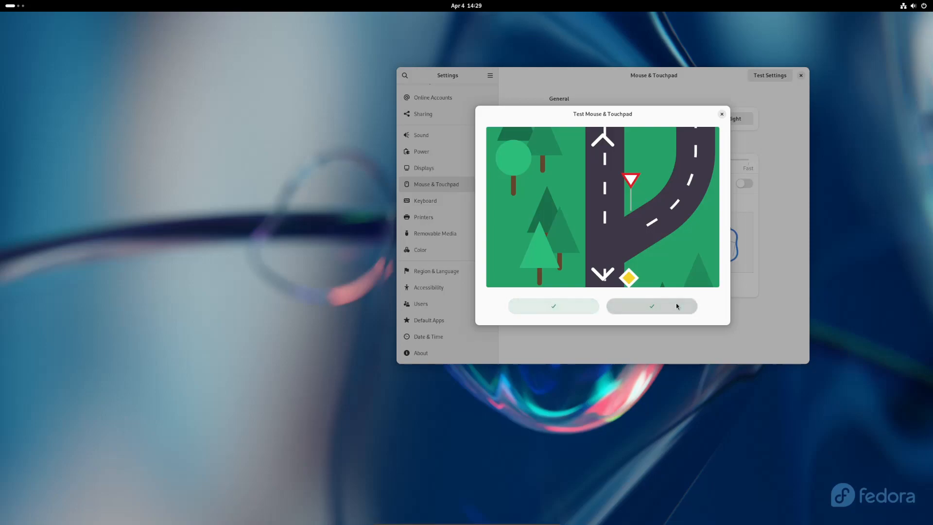
left_click(721, 114)
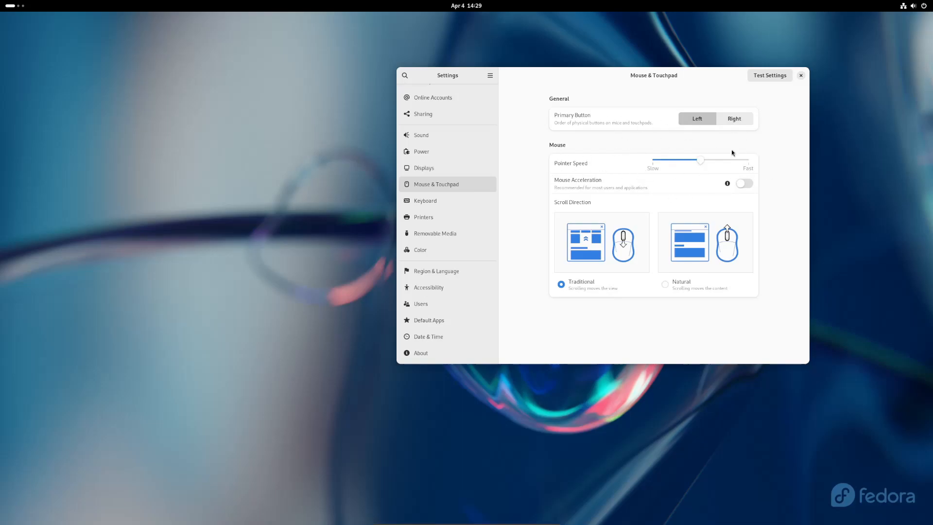
left_click(768, 76)
double_click(645, 312)
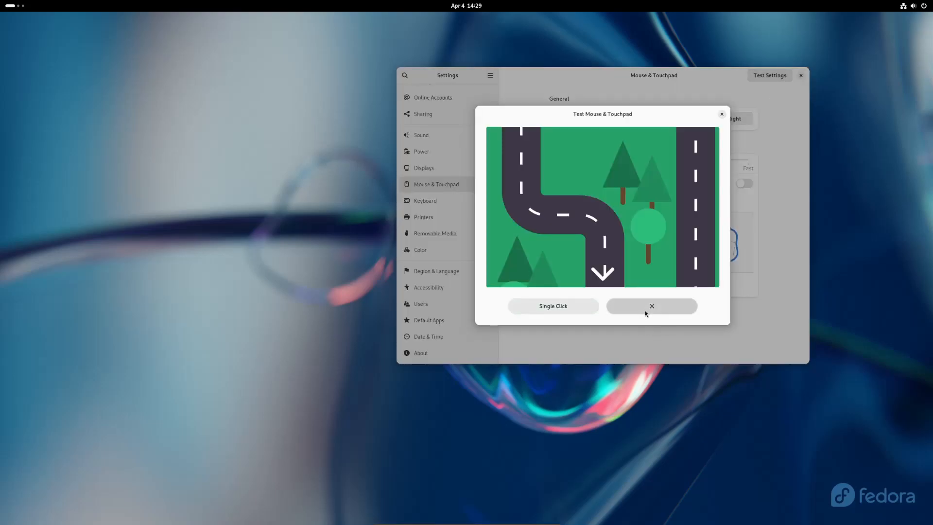
left_click(721, 114)
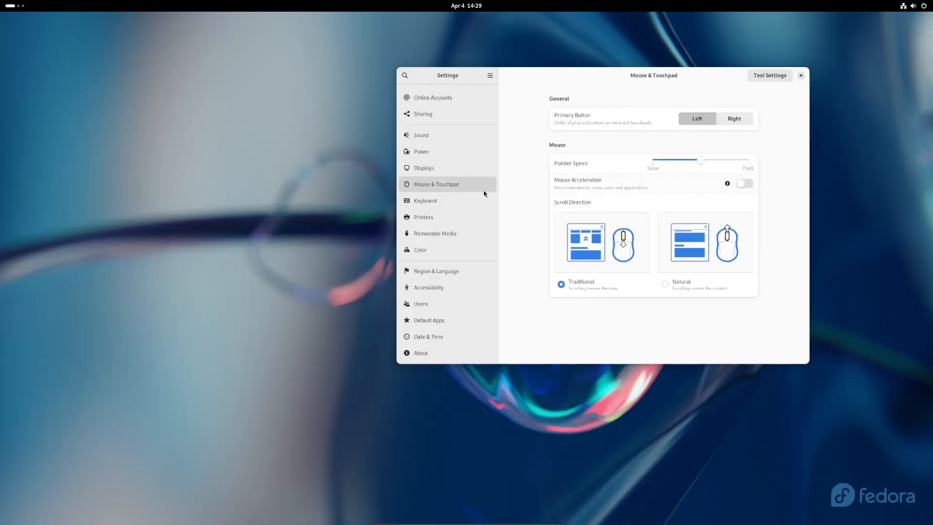
Step: Open the Keyboard settings and display the keyboard layout of the English (US) input source
left_click(452, 203)
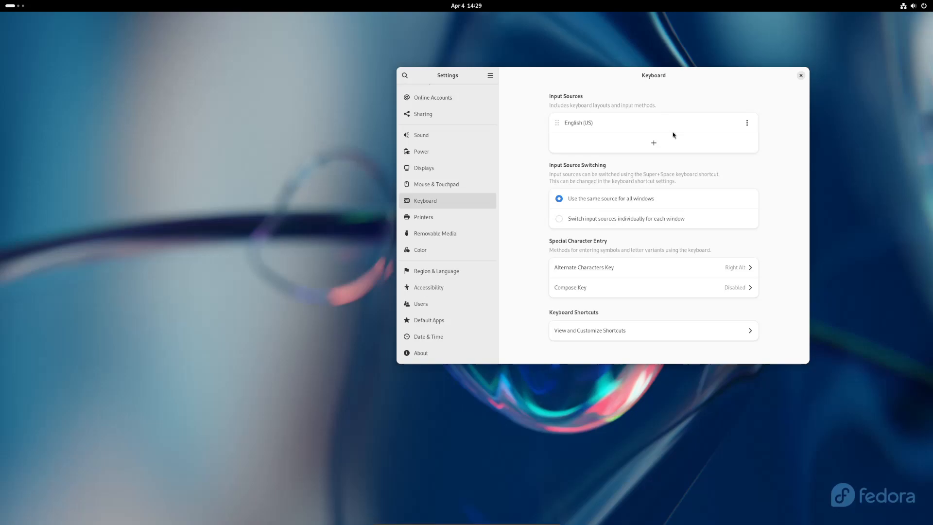
left_click(746, 123)
left_click(780, 123)
left_click(747, 123)
left_click(758, 174)
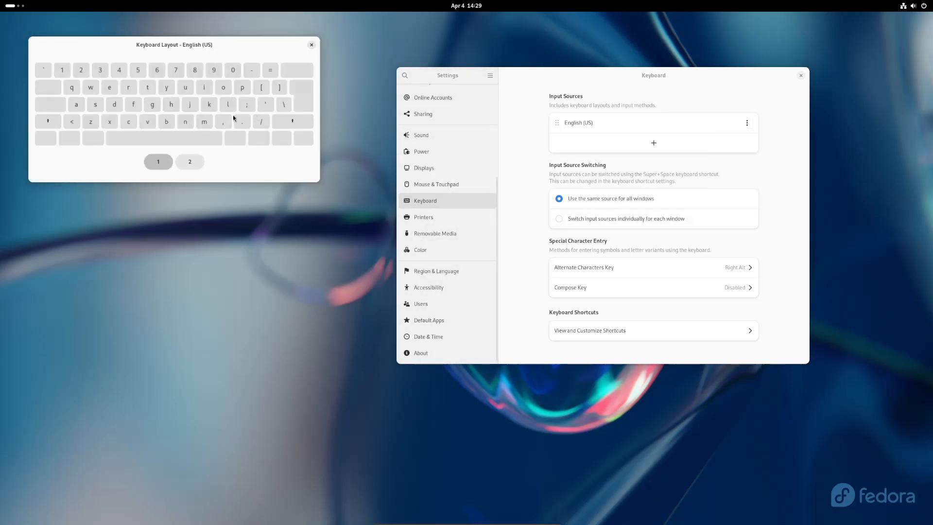
Step: Move the keyboard layout window closer to the Settings window, inspect the F key's characters, and close the layout window
left_click_drag(178, 43, 272, 139)
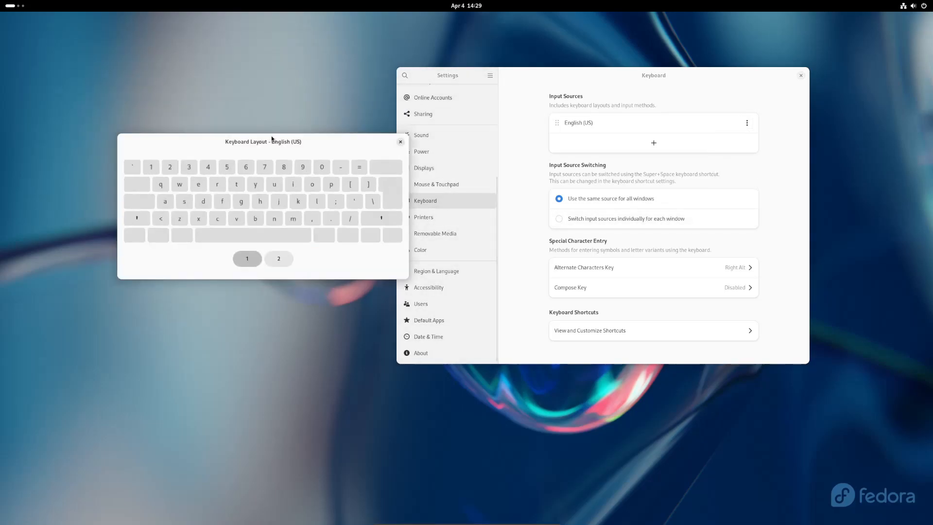
left_click(239, 196)
left_click(231, 197)
left_click(229, 196)
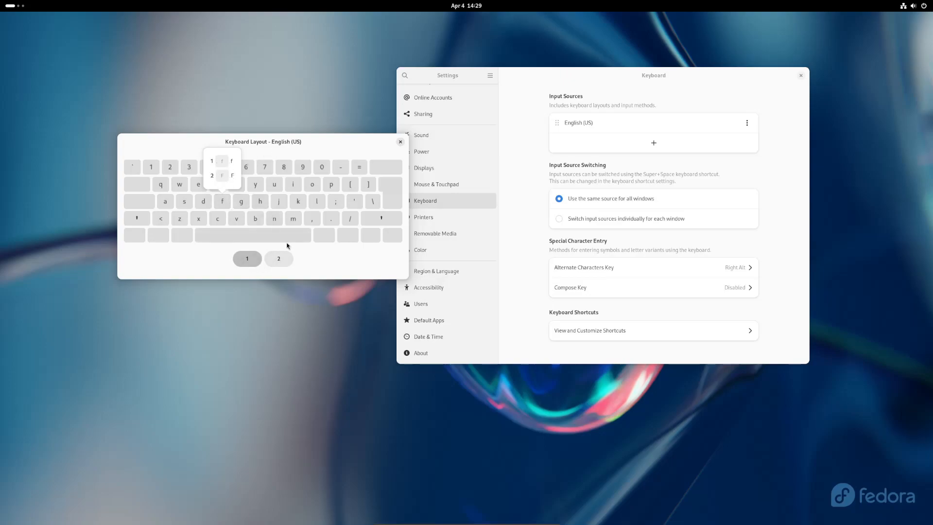
left_click(400, 142)
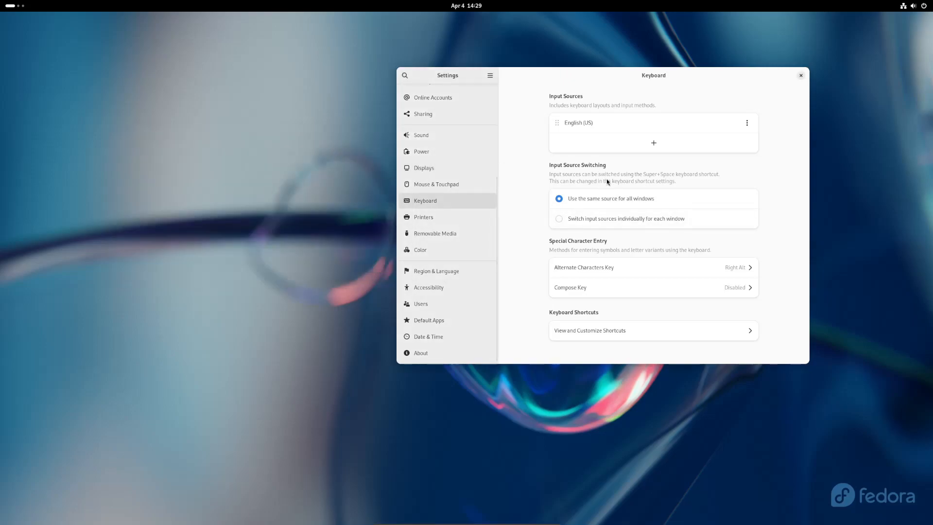
Step: Search the full list of available input sources for "colemak", look through the matches, and cancel without adding one
left_click(657, 145)
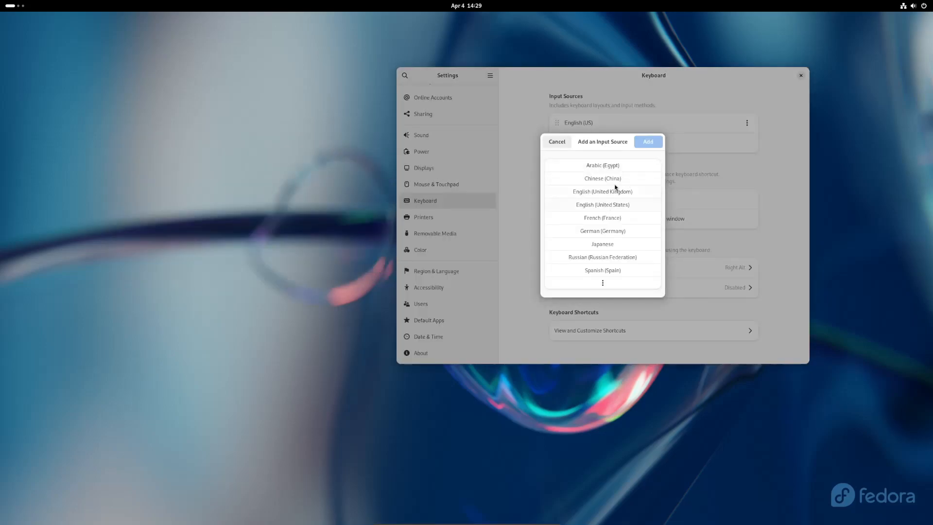
left_click(603, 282)
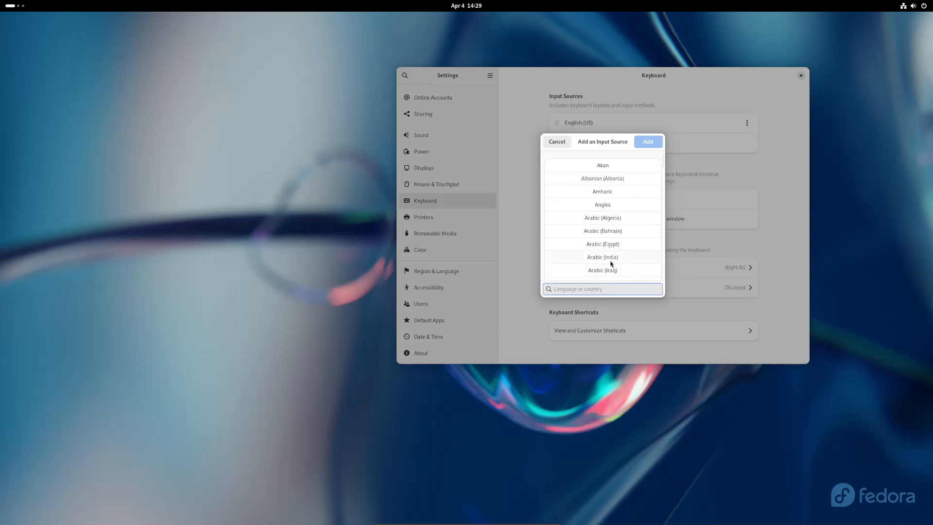
type("colemak")
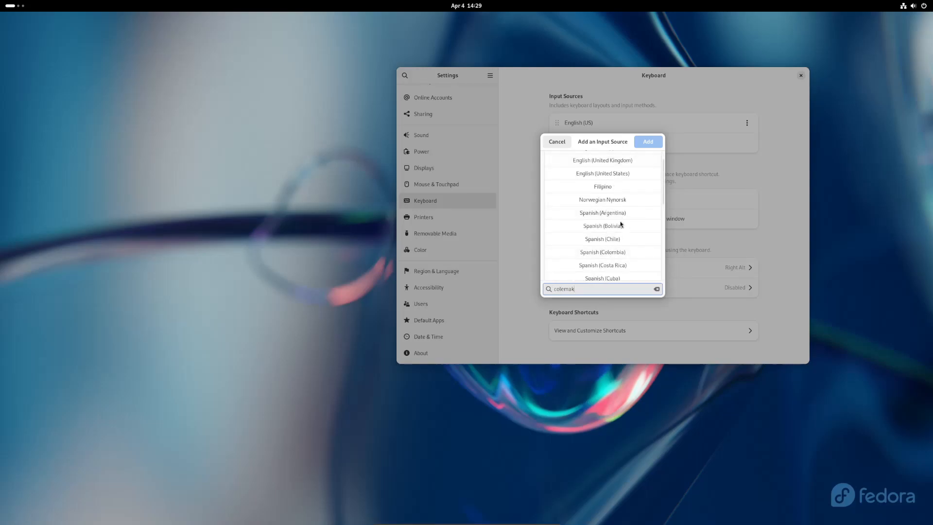
scroll(622, 232, "up", 1)
scroll(620, 212, "down", 5)
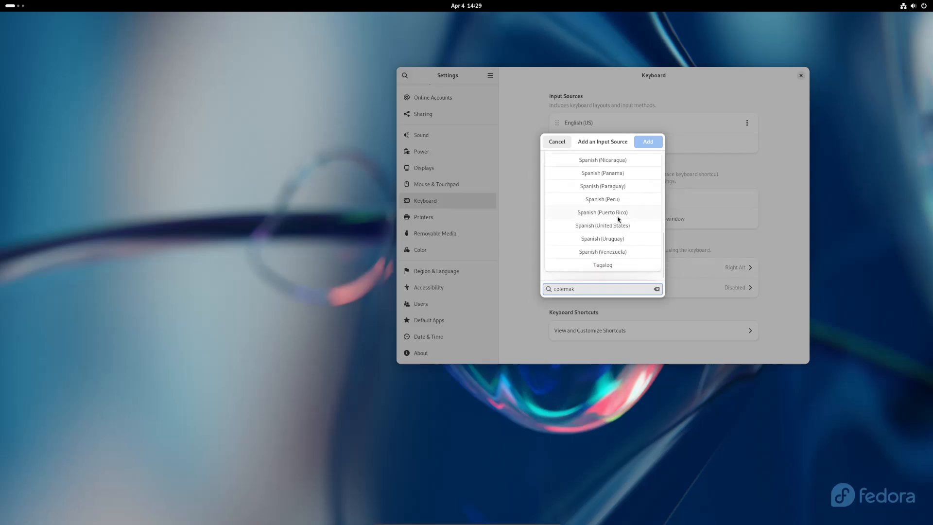
left_click(557, 142)
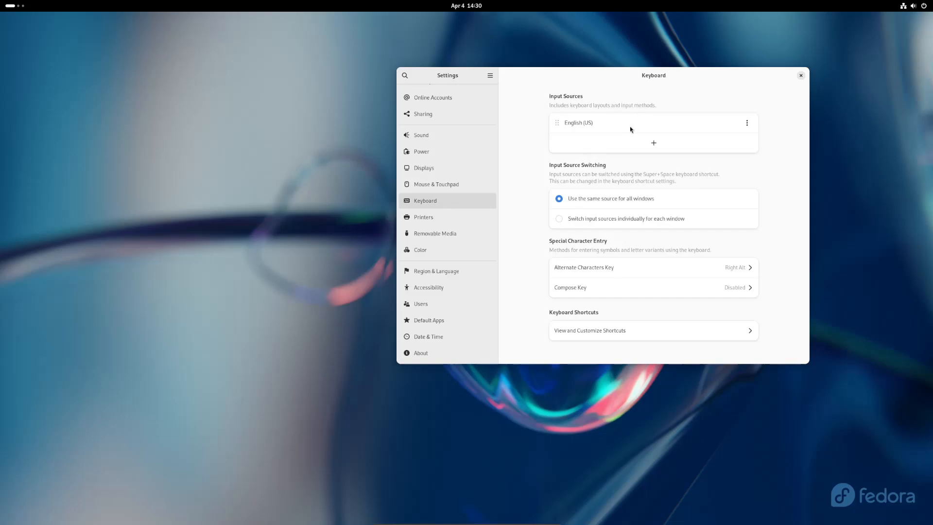
Step: Browse the complete list of input source languages from Akan down to French, and cancel without adding one
left_click(748, 123)
left_click(690, 141)
left_click(673, 145)
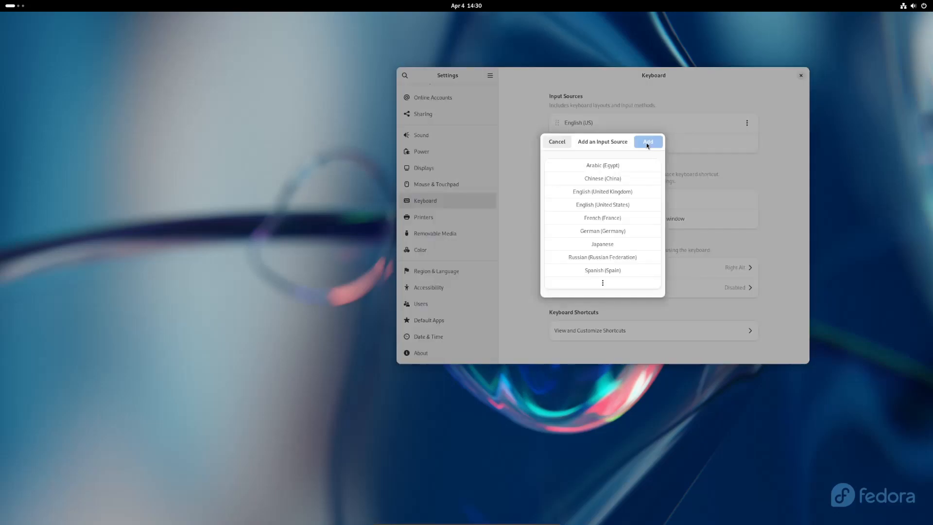
scroll(611, 237, "down", 10)
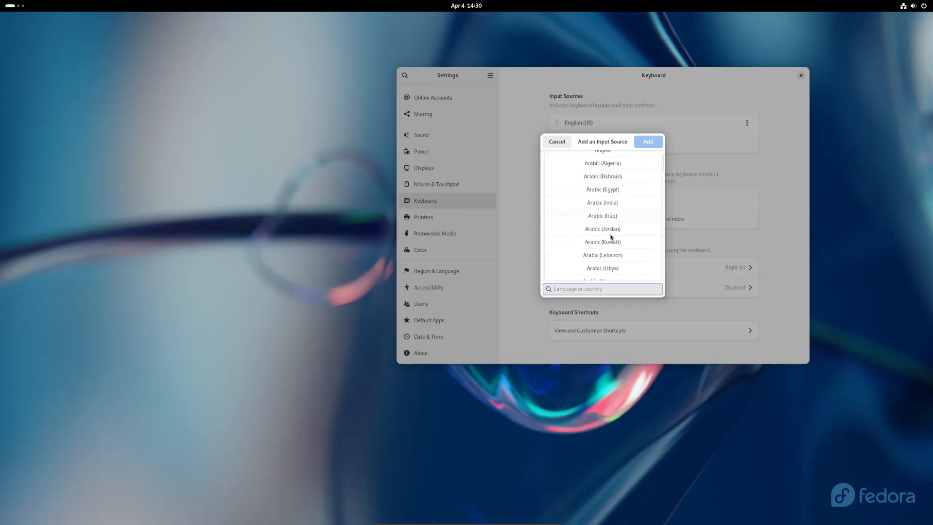
scroll(616, 244, "up", 10)
scroll(621, 219, "down", 10)
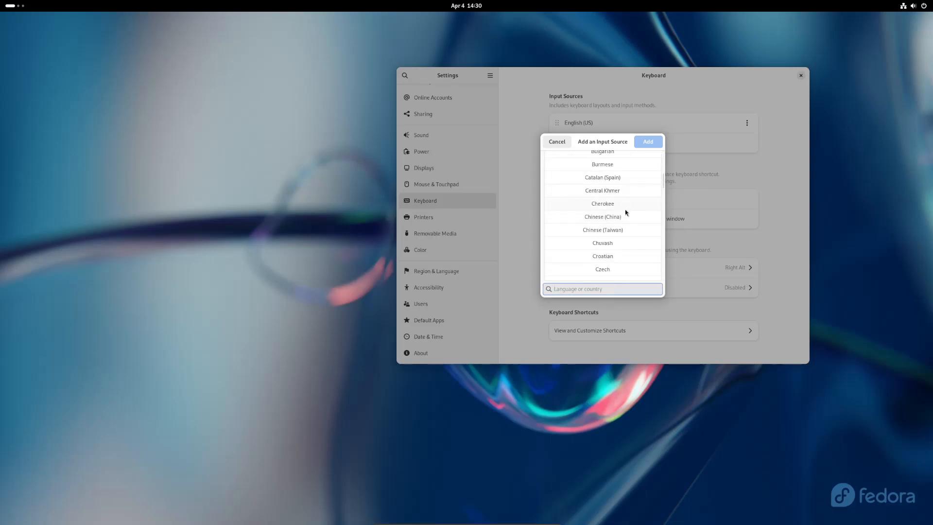
scroll(614, 260, "down", 5)
scroll(617, 255, "down", 10)
scroll(617, 235, "down", 5)
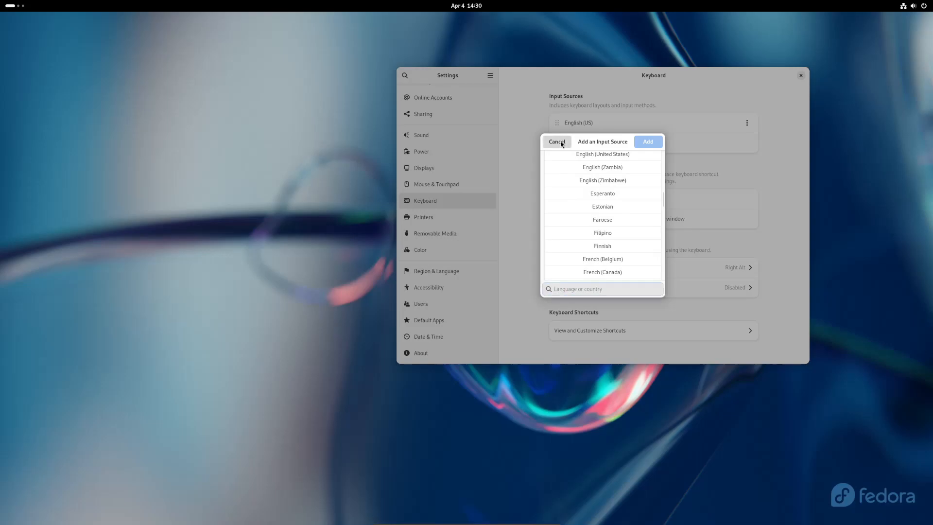
left_click(560, 142)
Step: View the English (US) keyboard layout, compare levels 1 and 2, inspect the S key's characters, and close the layout window
left_click(746, 122)
left_click(746, 170)
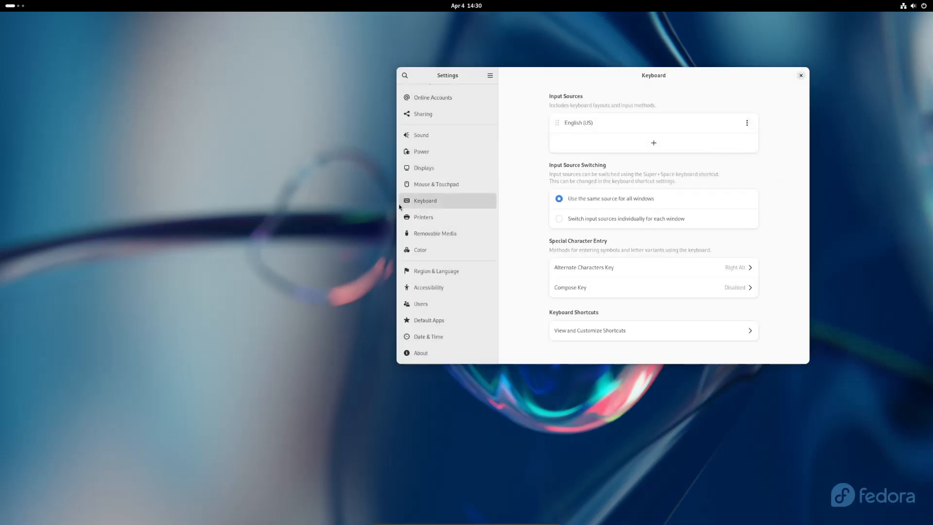
left_click(189, 162)
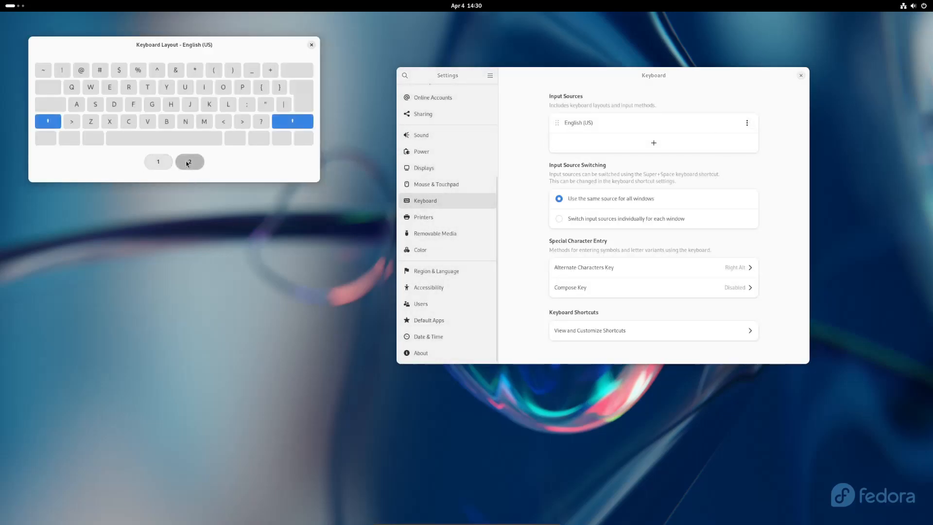
left_click(160, 162)
left_click(91, 104)
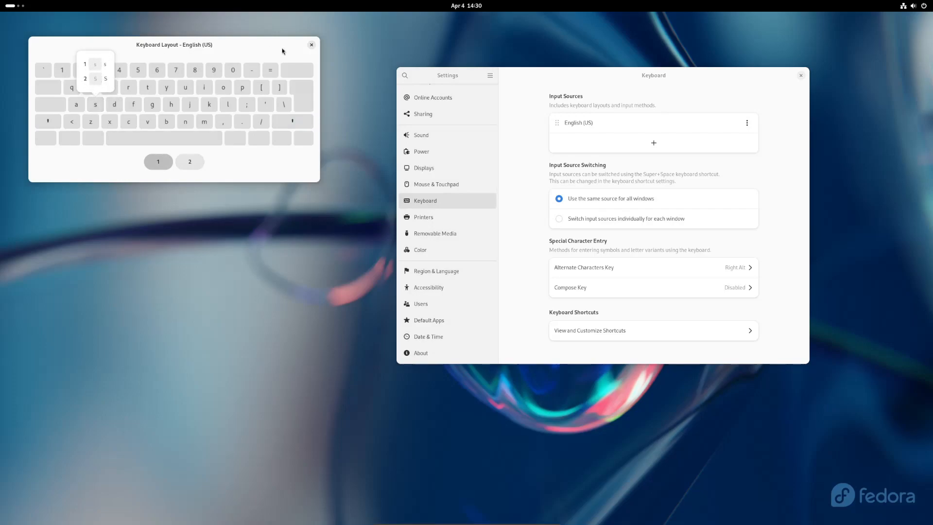
left_click(311, 45)
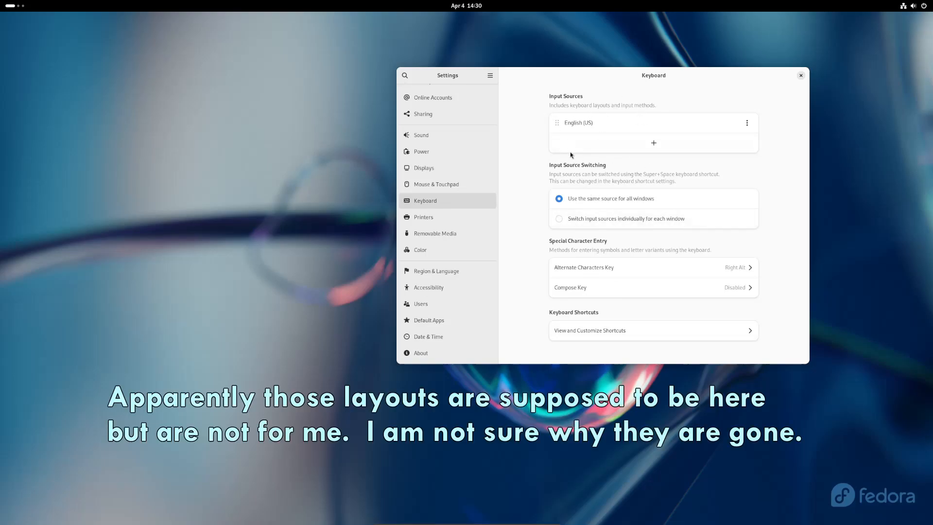
left_click(652, 147)
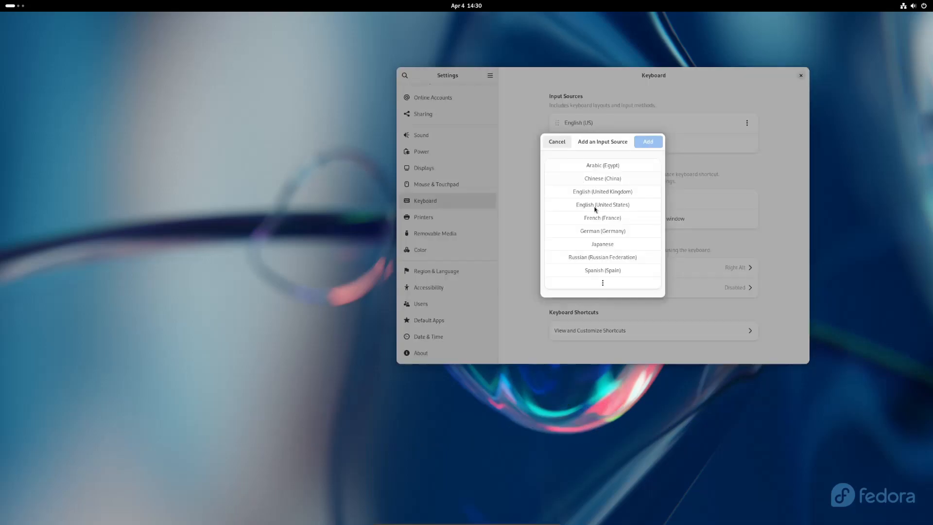
left_click(603, 282)
left_click(567, 146)
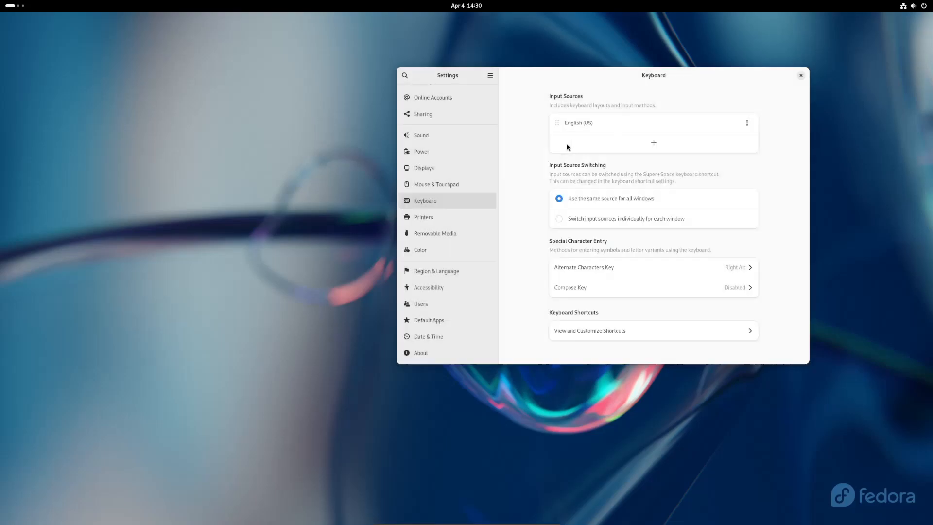
left_click(747, 123)
left_click(635, 97)
Step: Add the standard Arabic layout from the Arabic (Egypt) language as a second input source
left_click(652, 146)
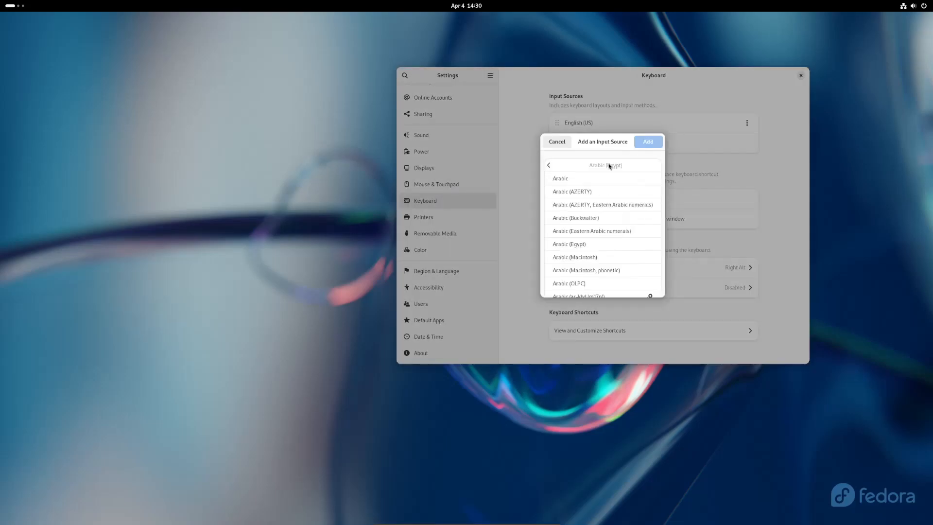
left_click(554, 180)
left_click(645, 143)
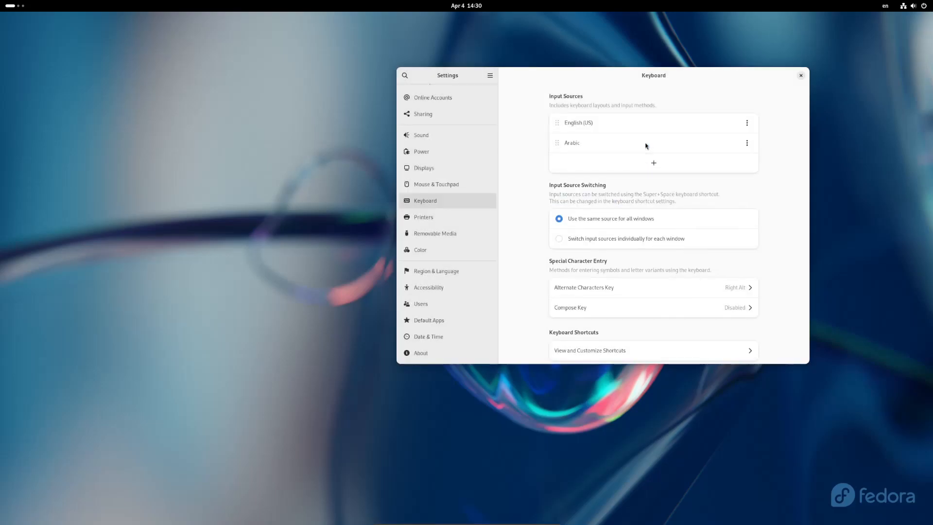
Step: Check the options of both input sources and remove the Arabic one
left_click(747, 143)
left_click(747, 142)
left_click(745, 123)
key("Escape")
left_click(747, 143)
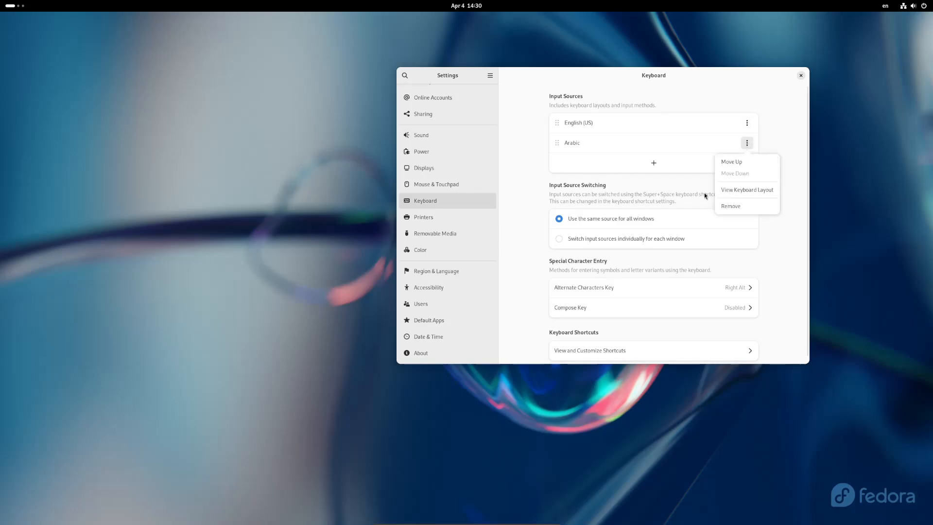
left_click(730, 206)
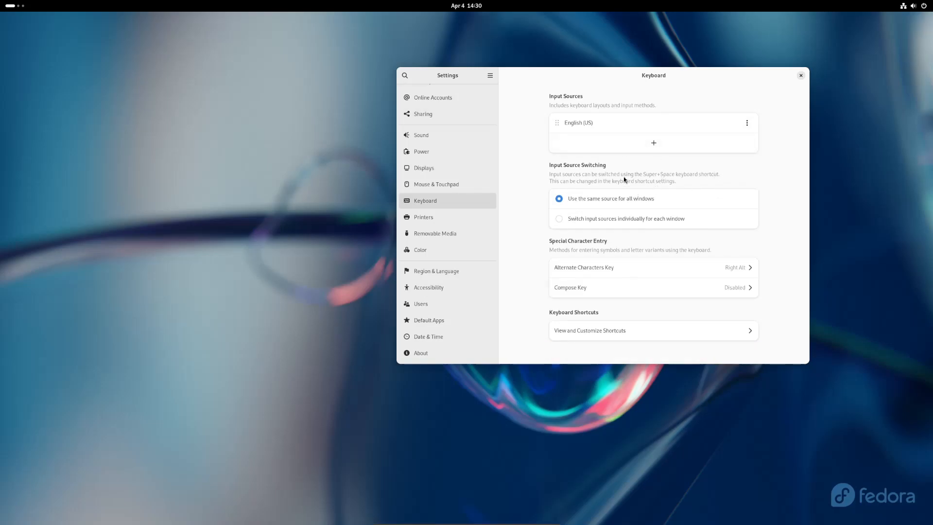
Step: Add the Arabic input source again from Arabic (Egypt) and view the choices of the system's input source indicator
left_click(652, 143)
left_click(589, 165)
left_click(590, 176)
left_click(646, 142)
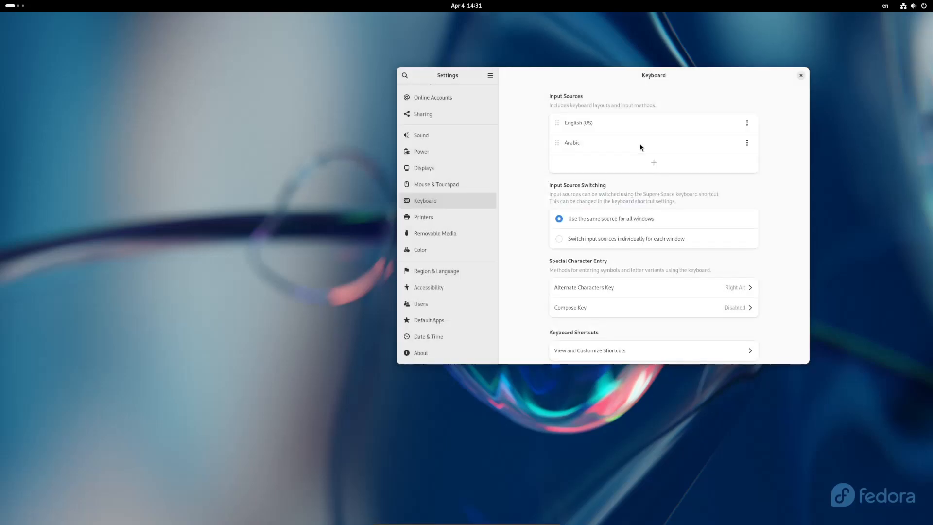
left_click(886, 7)
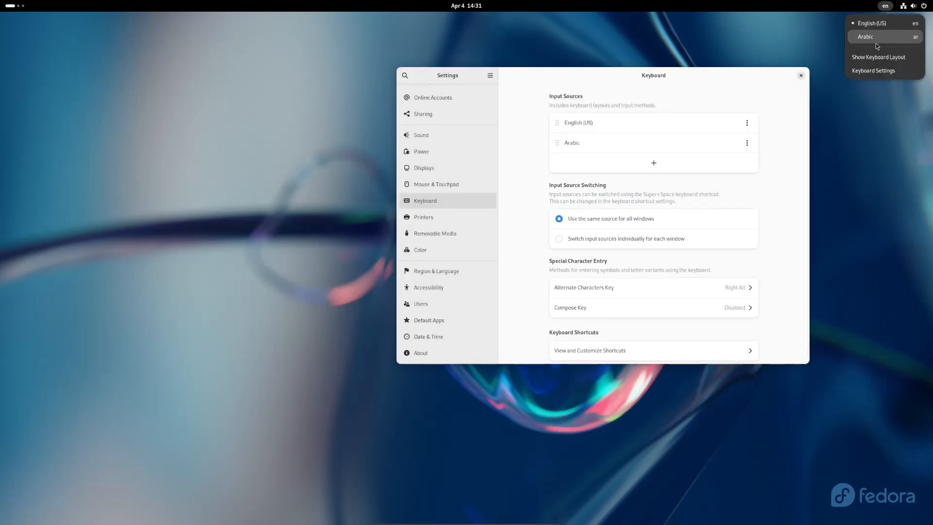
left_click(786, 168)
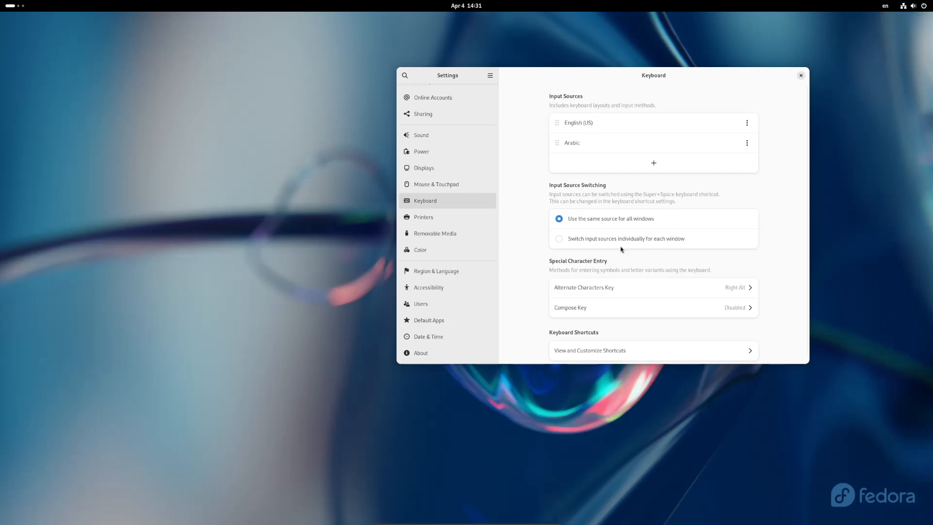
Step: Review the keyboard shortcut categories, close them, and check the input source indicator's choices again
scroll(697, 287, "down", 1)
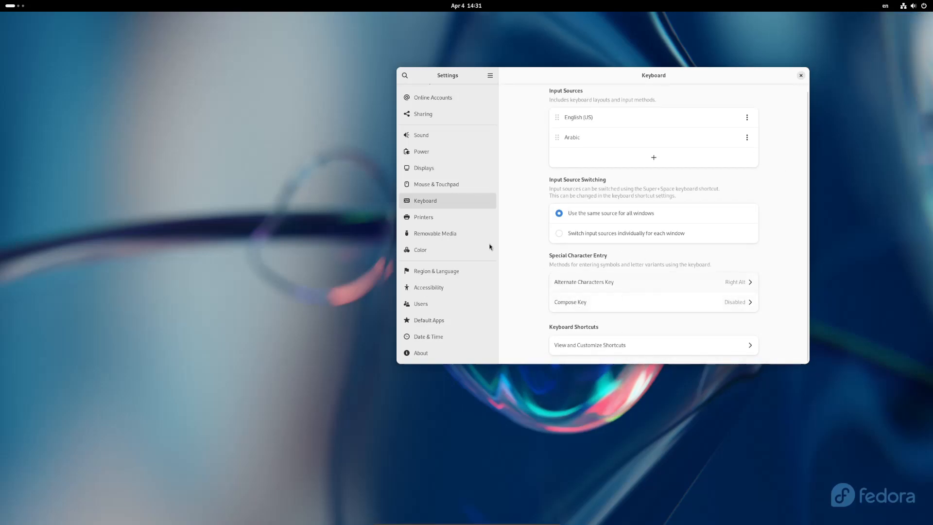
left_click(660, 345)
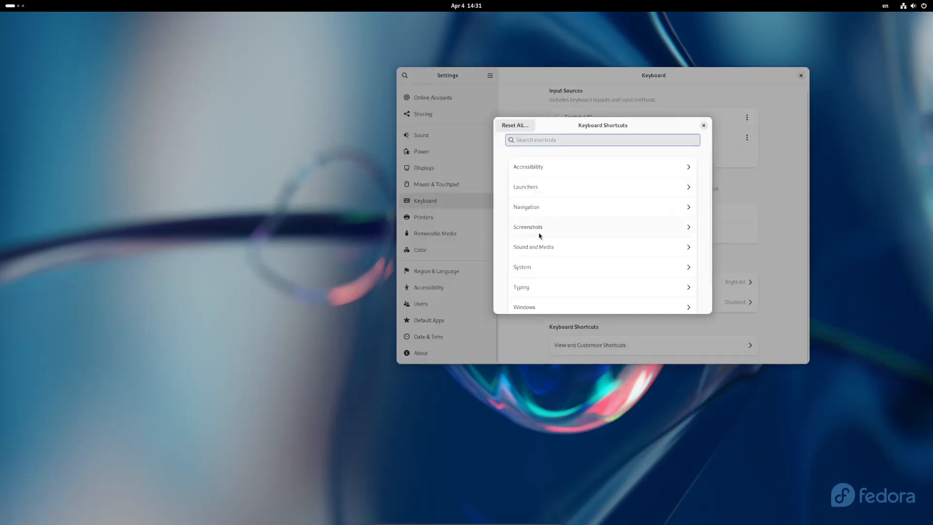
scroll(568, 220, "down", 1)
scroll(568, 220, "up", 1)
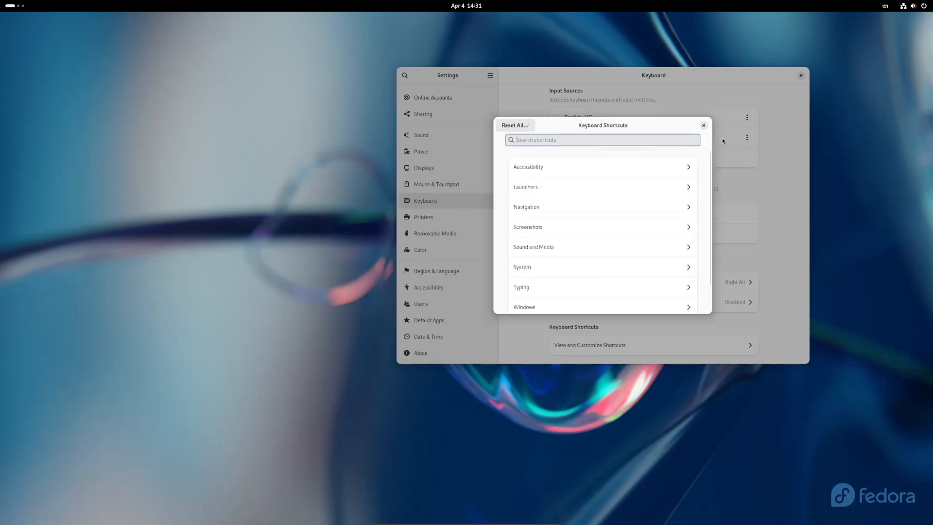
left_click(707, 127)
left_click(885, 6)
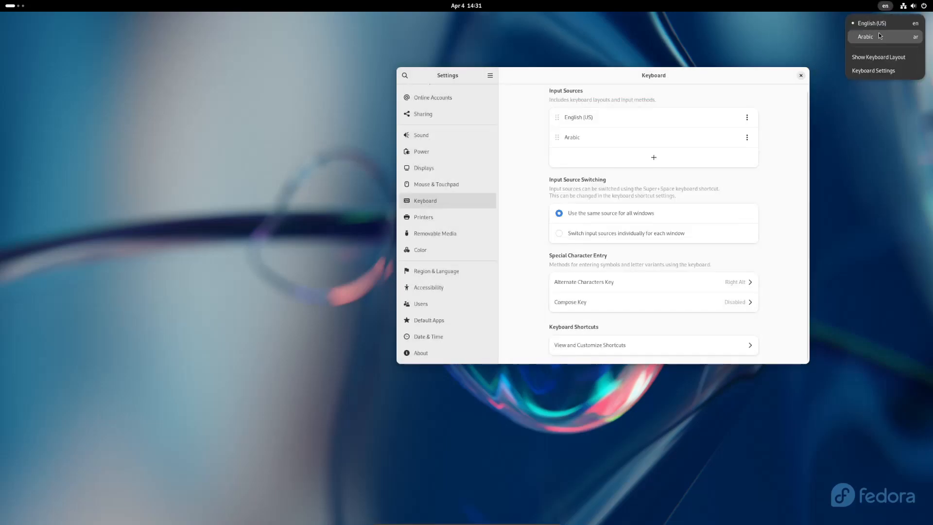
left_click(797, 171)
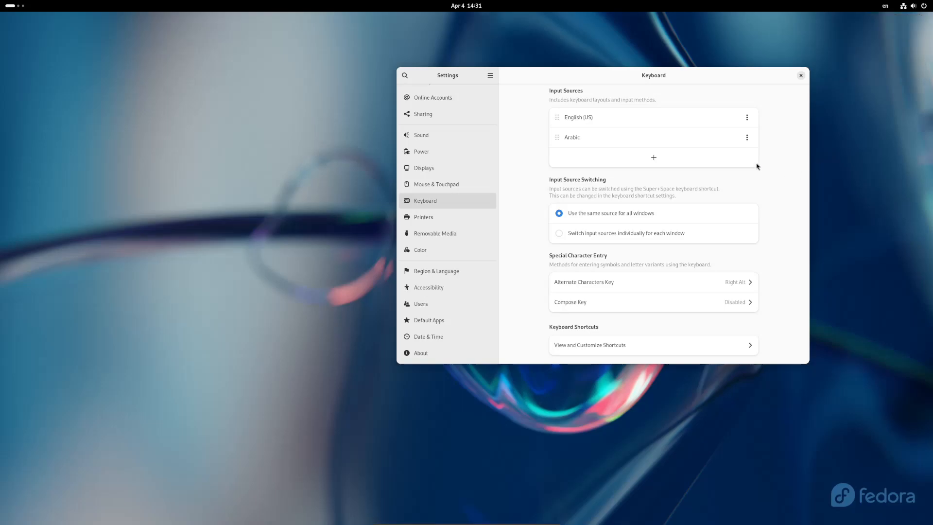
Step: Remove the Arabic input source and add it back from the Arabic (Egypt) layouts
left_click(748, 138)
left_click(741, 199)
left_click(651, 147)
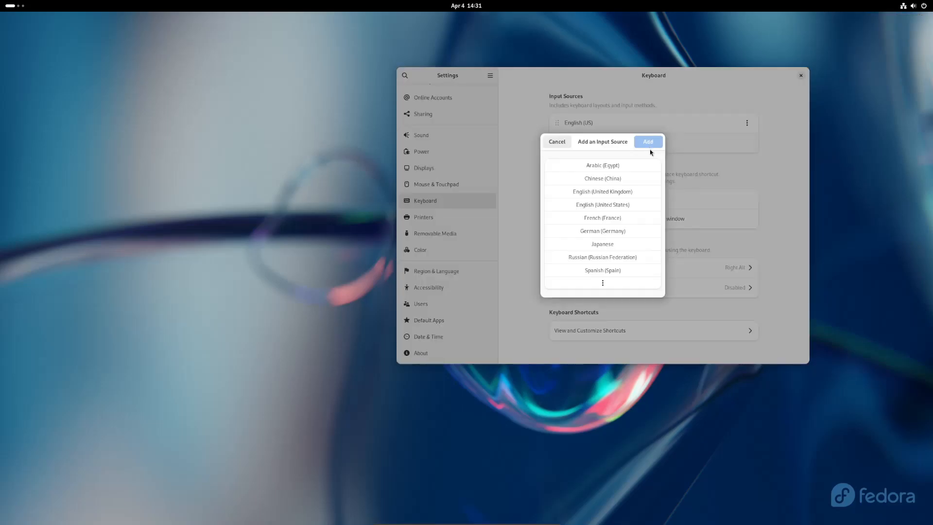
left_click(606, 165)
left_click(586, 178)
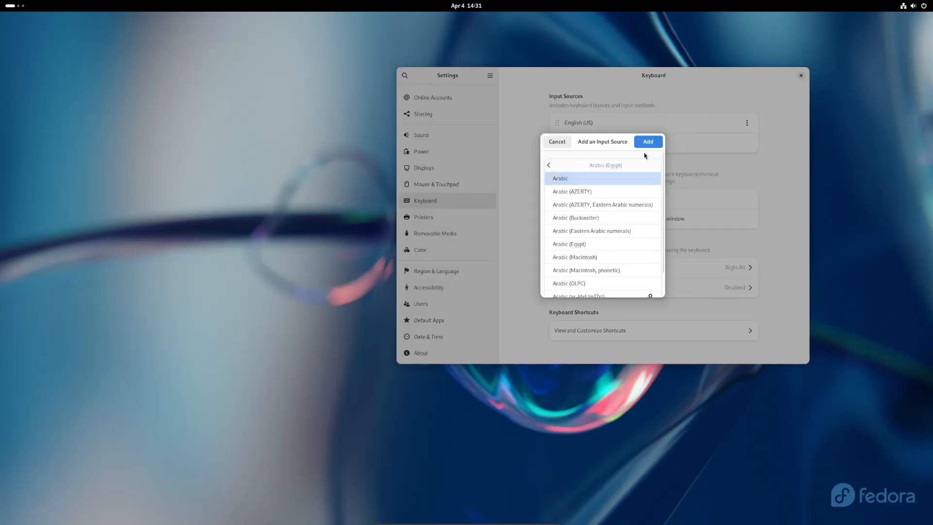
left_click(648, 142)
Step: Check the input source indicator's choices and open the Keyboard Settings from there
left_click(885, 6)
left_click(886, 6)
left_click(883, 7)
left_click(873, 70)
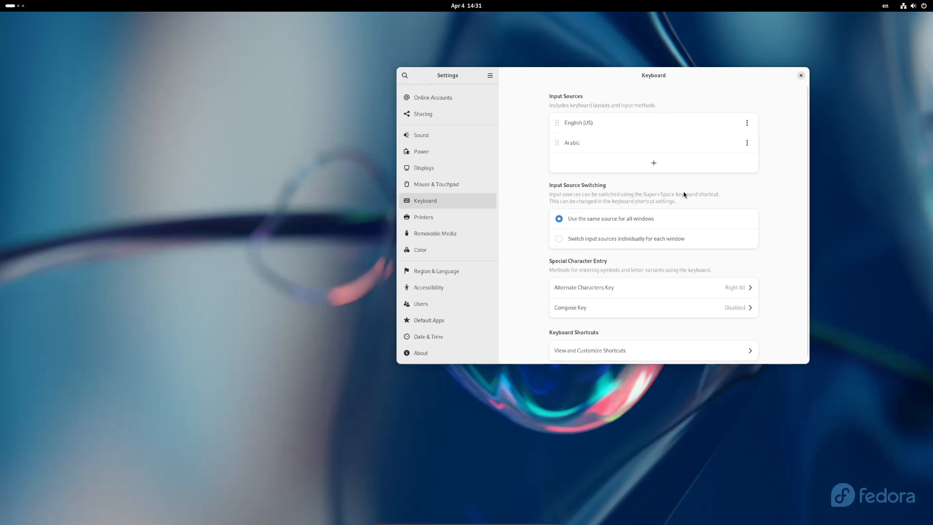
Step: Switch the active input source repeatedly between English (US) and Arabic, ending on English (US)
key("super+space")
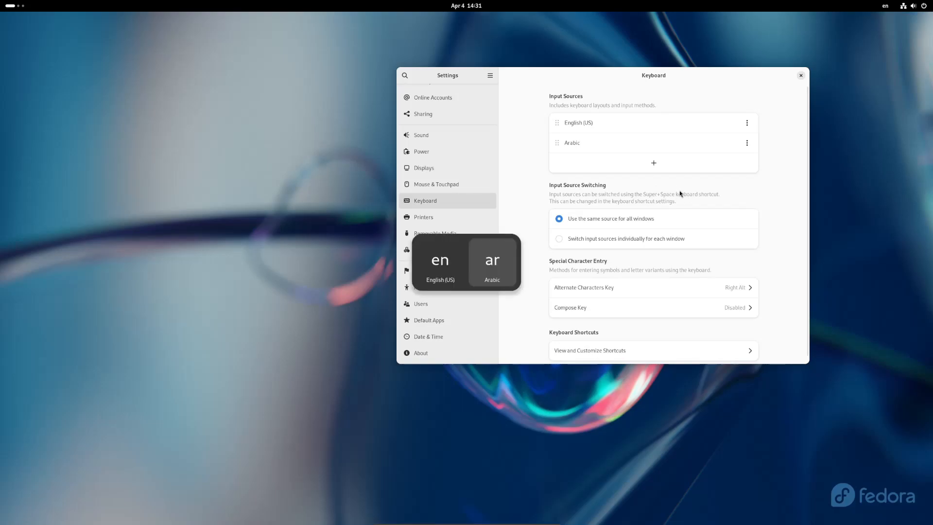
key("super+space")
key("super+space")
key("super+space")
key("super+space")
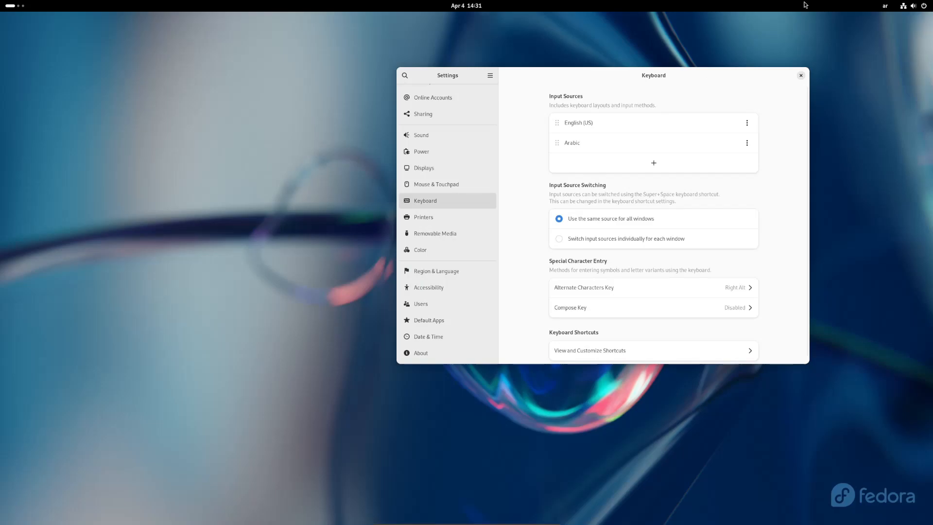
key("super+space")
Step: Check the input source indicator once more and remove the Arabic input source from the Keyboard settings
left_click(885, 6)
left_click(788, 131)
left_click(747, 144)
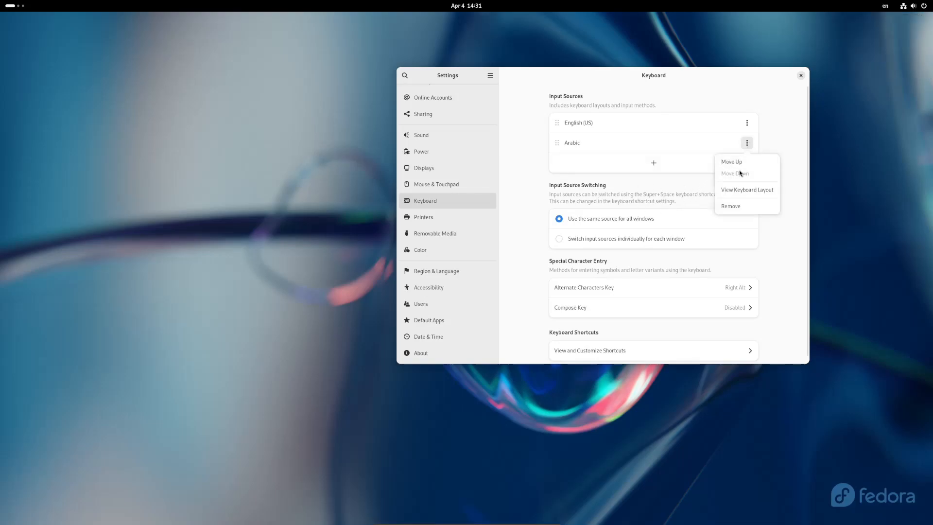
left_click(739, 203)
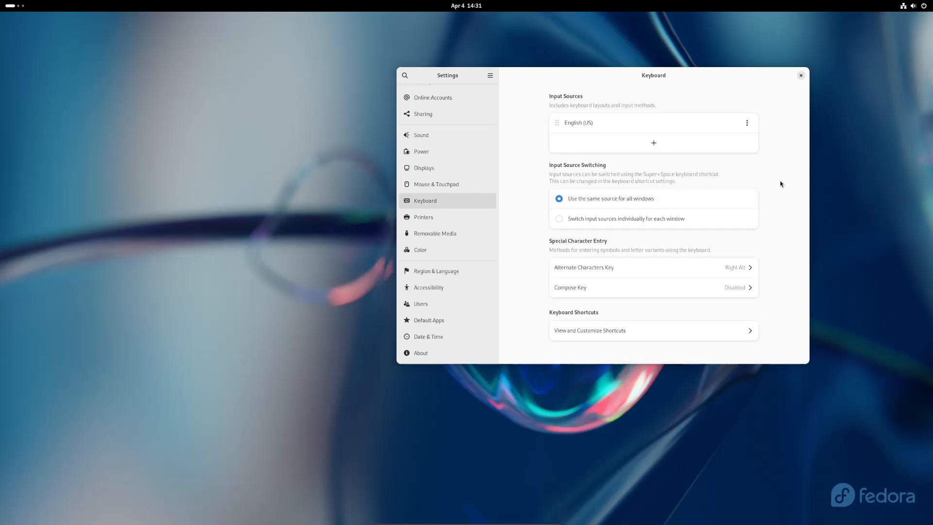
Step: Try switching input sources individually for each window, and return to using the same source for all windows
left_click(621, 224)
left_click(624, 199)
left_click(608, 219)
left_click(602, 201)
Step: Review the Alternate Characters Key choices, and find and launch the Characters app
left_click(607, 265)
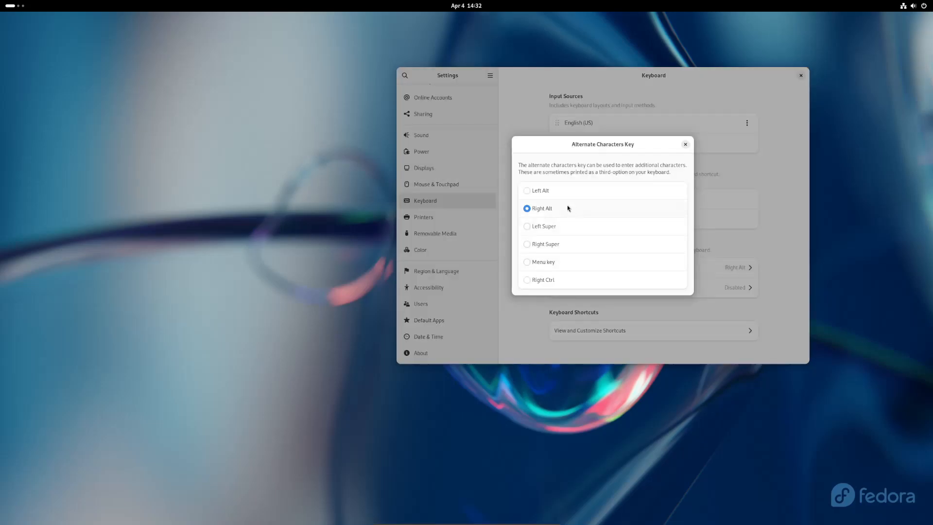
left_click(686, 144)
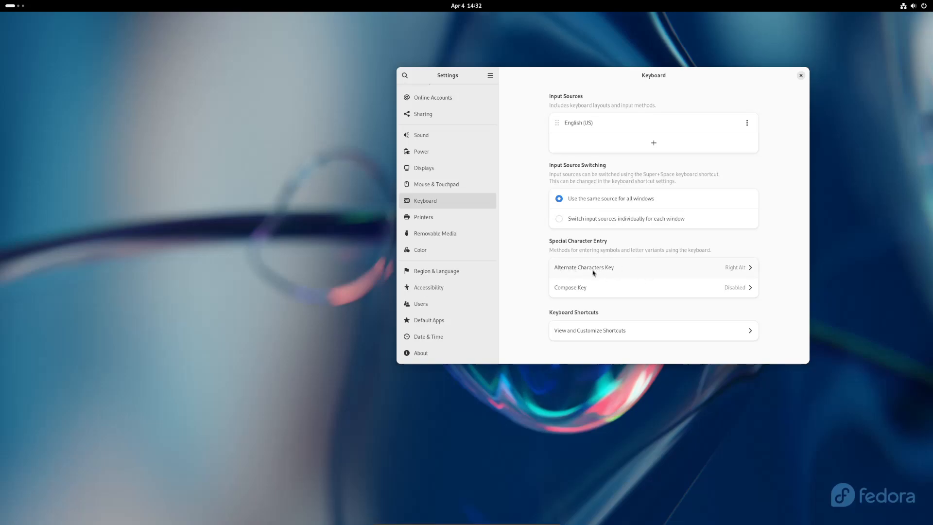
key("super")
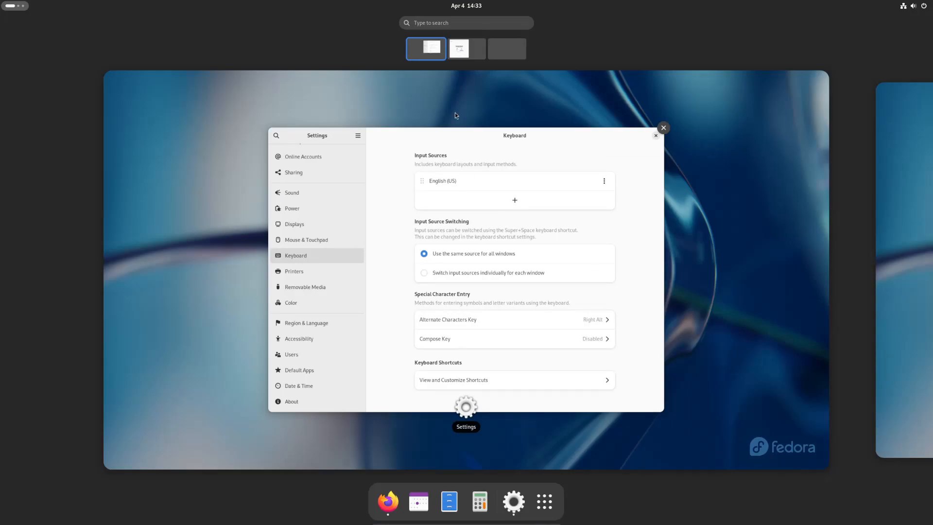
left_click(448, 25)
type("chara")
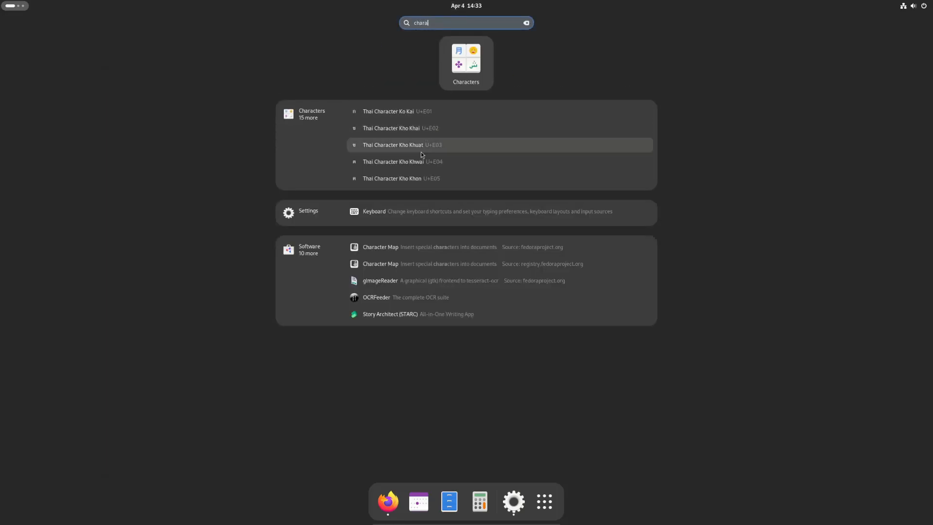
left_click(465, 81)
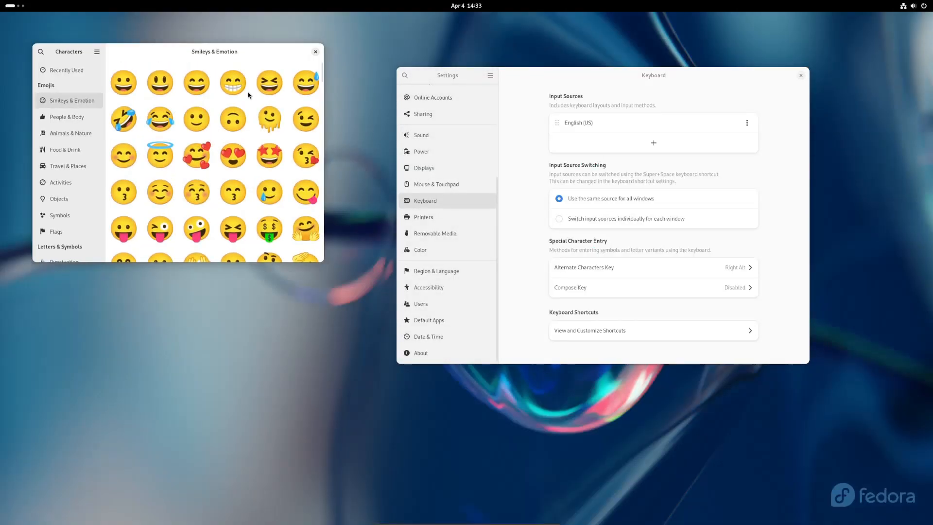
Step: Browse the special characters in the Letters category and close the Characters app
scroll(53, 158, "down", 5)
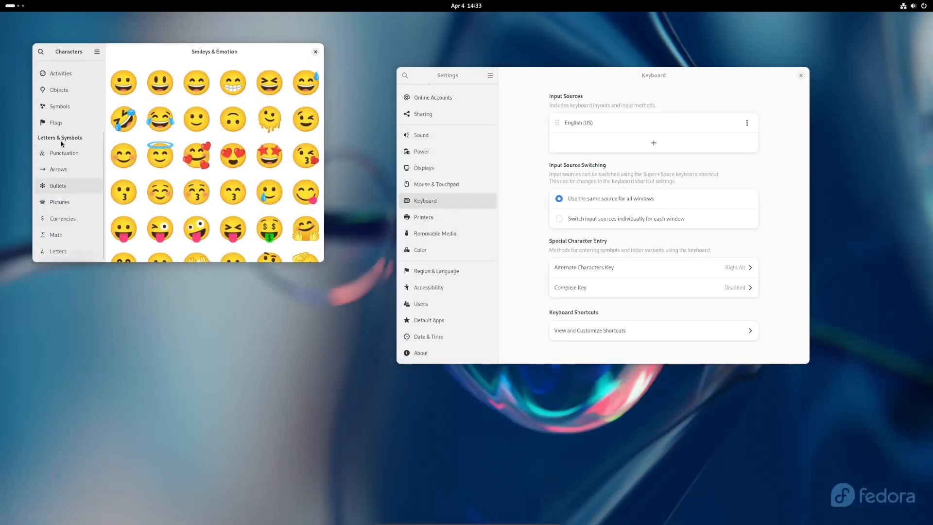
left_click(60, 251)
scroll(246, 156, "down", 15)
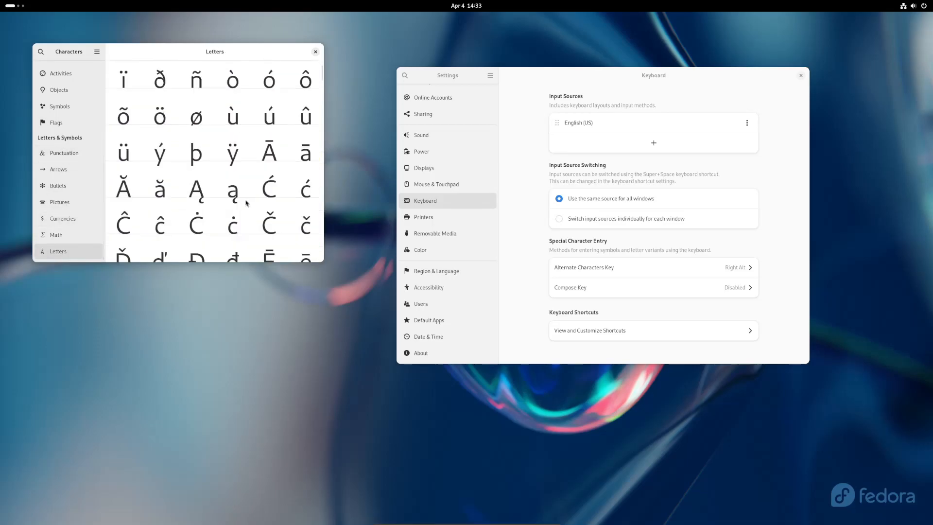
scroll(247, 156, "down", 20)
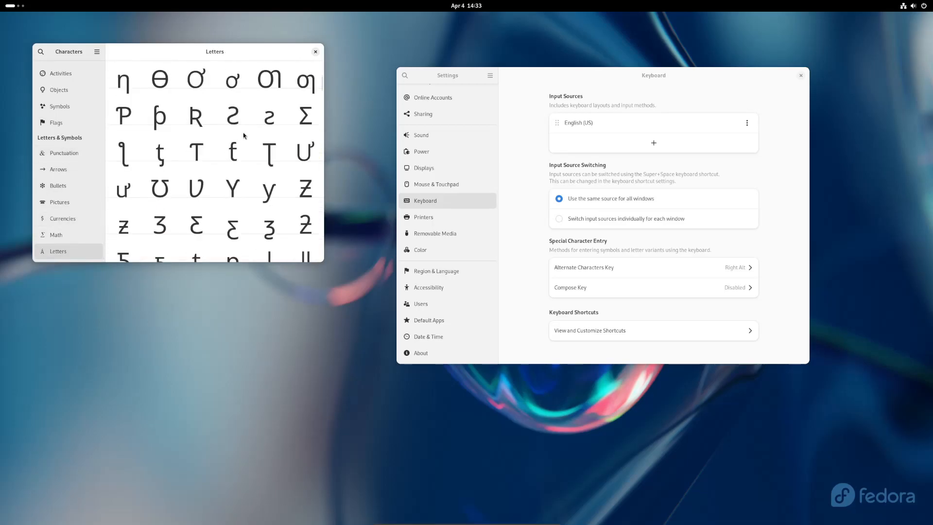
left_click(316, 52)
Step: Review the Compose Key and Alternate Characters Key options in the Keyboard settings, closing each dialog
left_click(729, 287)
left_click(678, 104)
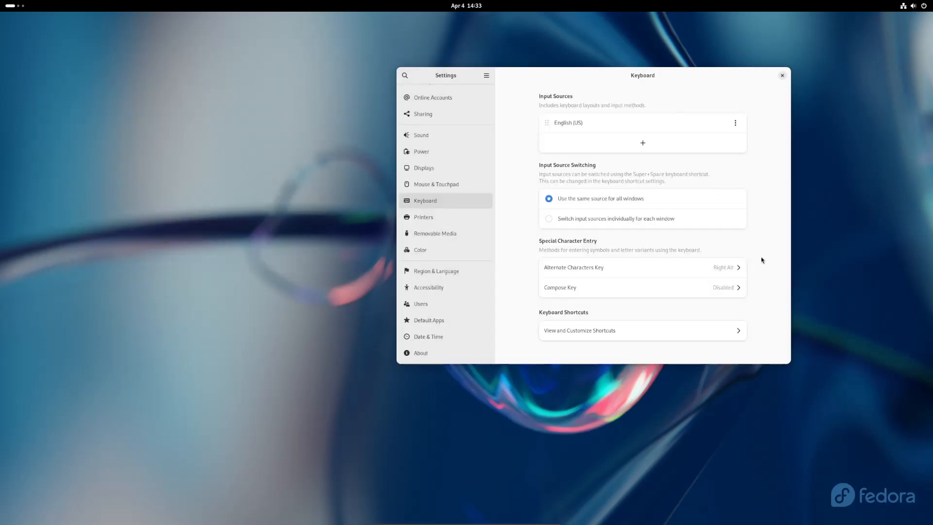
left_click(727, 268)
left_click(675, 144)
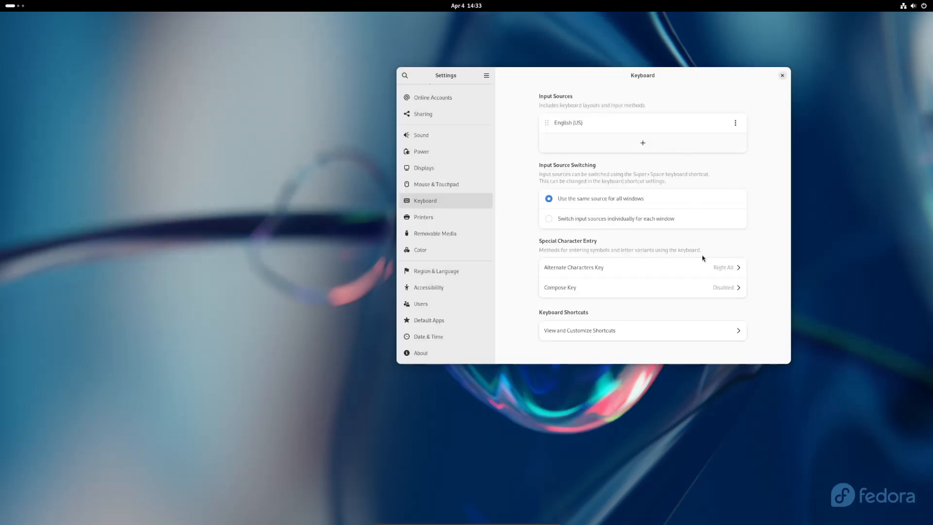
left_click(722, 287)
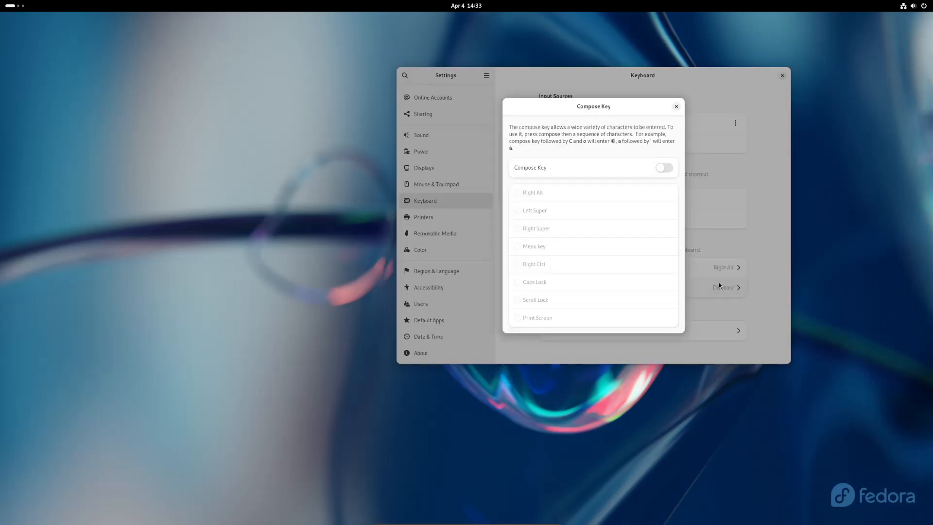
left_click(676, 107)
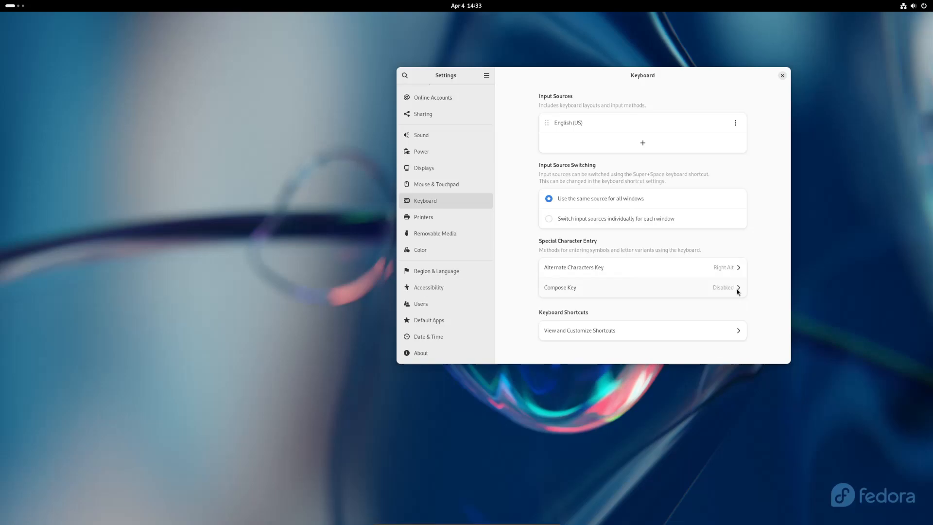
Step: Review the Accessibility and Launchers categories of the keyboard shortcuts, and close the shortcuts dialog
left_click(662, 331)
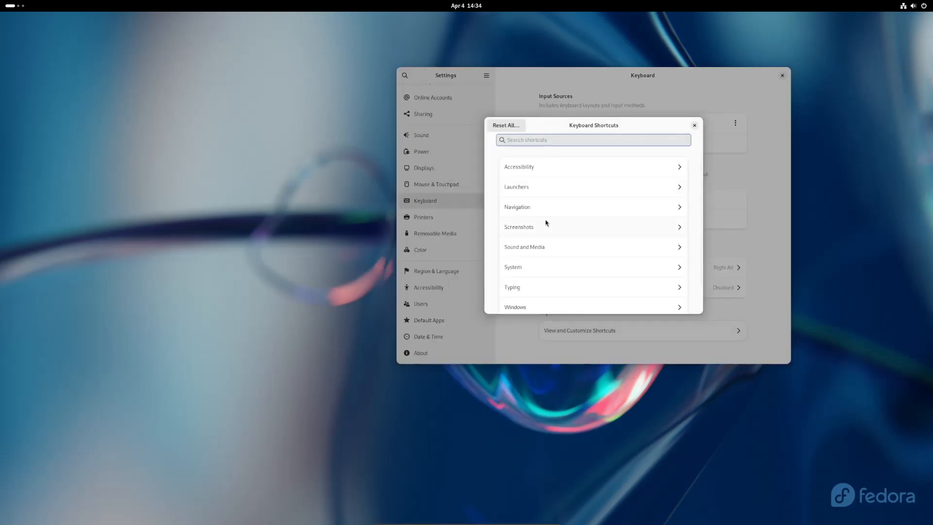
left_click(553, 169)
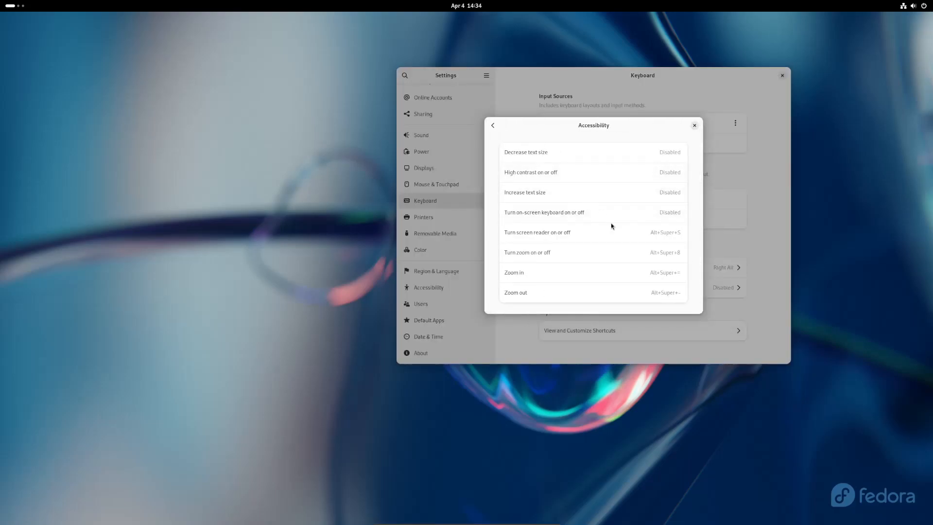
left_click(493, 127)
left_click(544, 183)
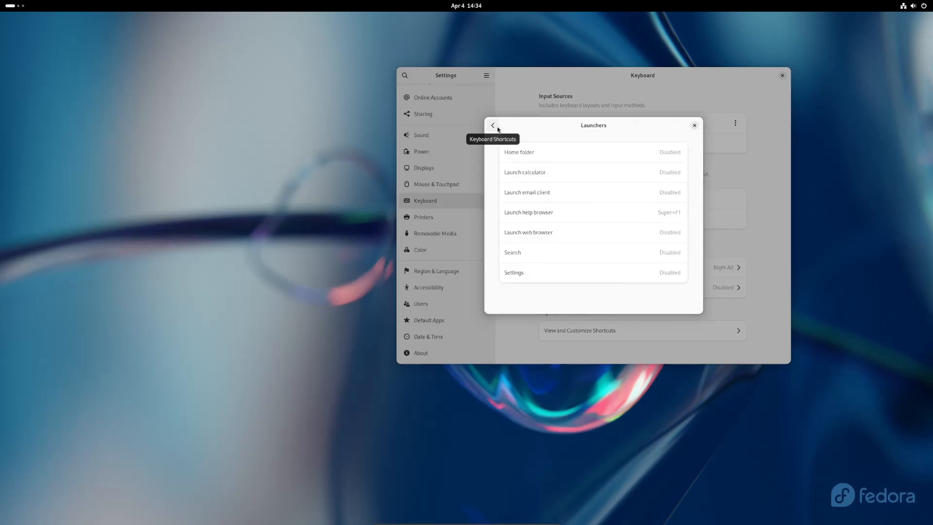
left_click(496, 126)
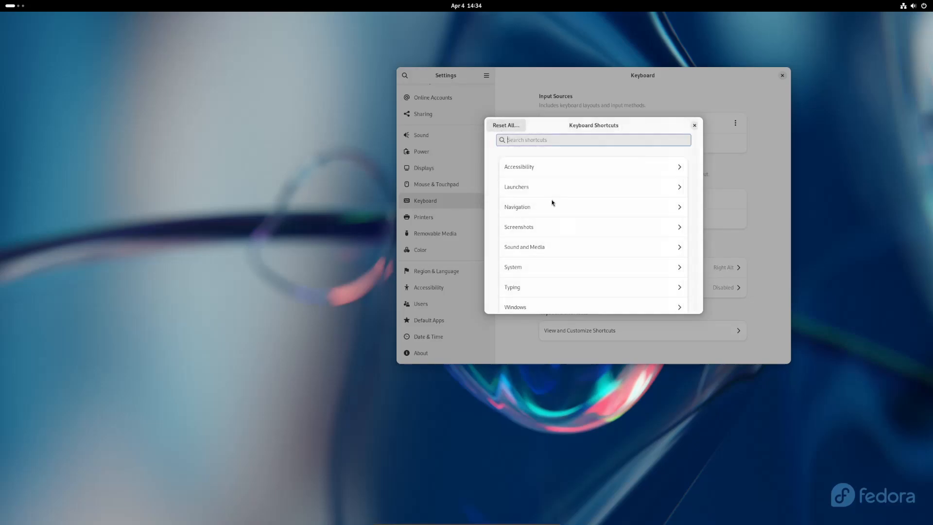
left_click(694, 126)
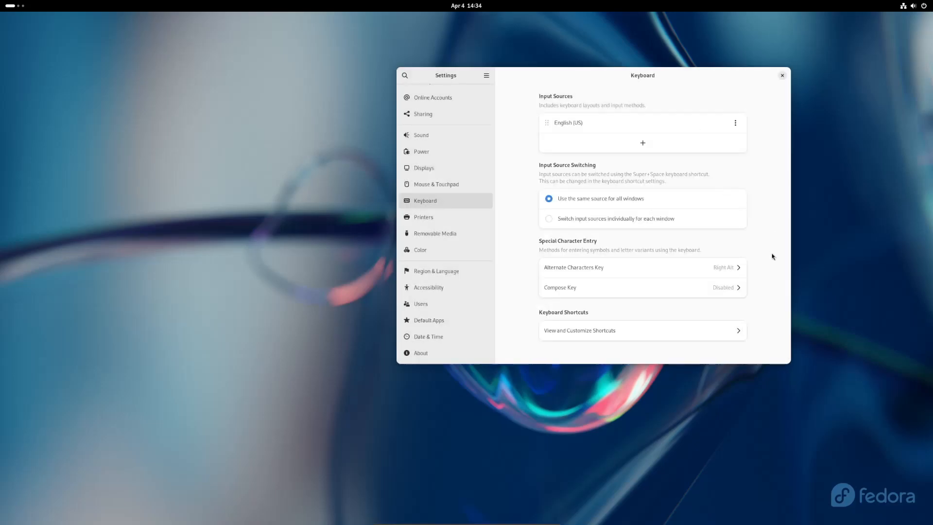
Step: Open the Printers settings and unlock them by entering the account password
left_click(443, 219)
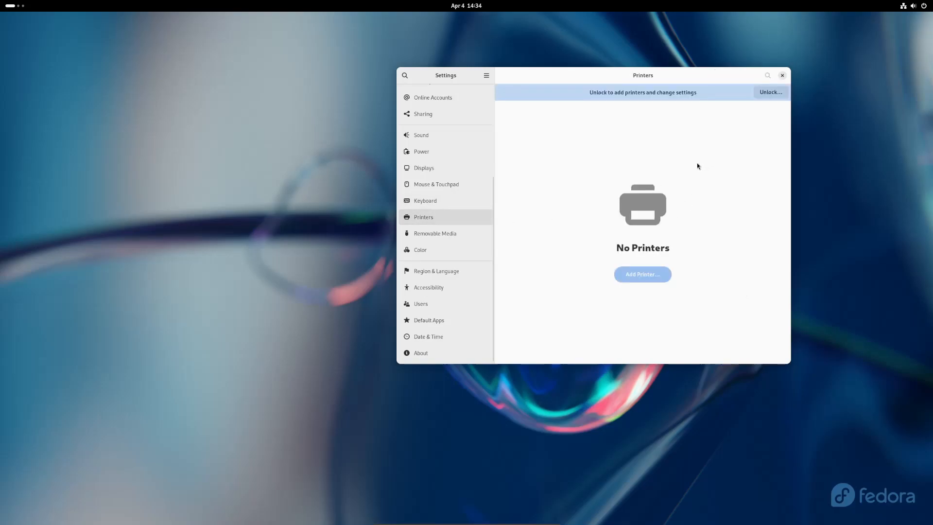
left_click(451, 202)
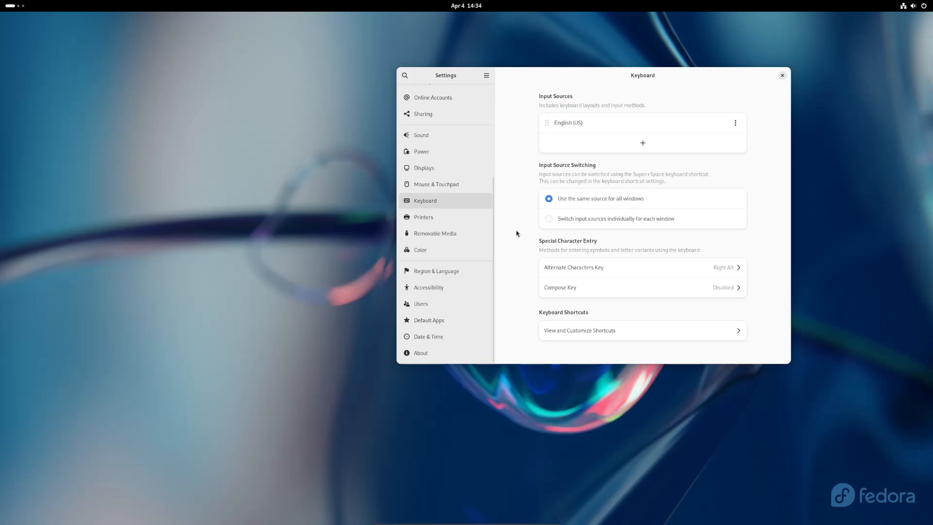
left_click(435, 218)
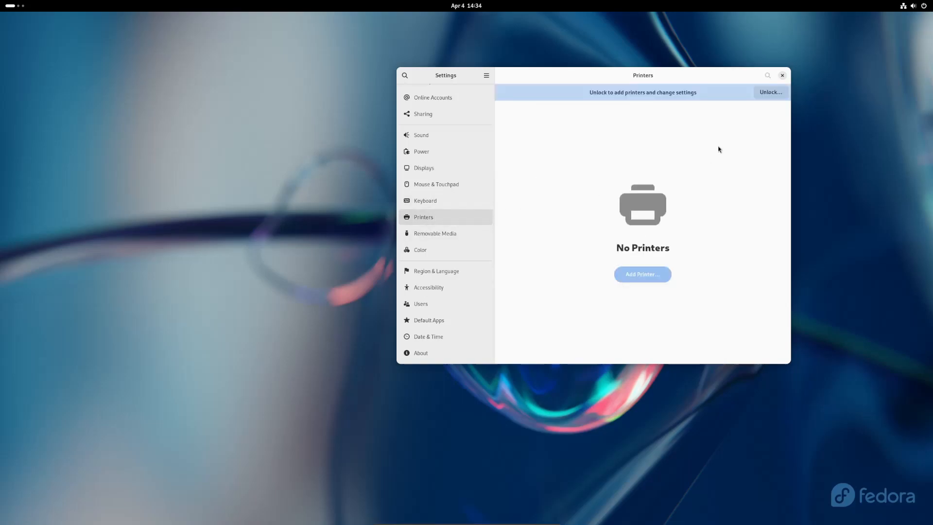
left_click(771, 95)
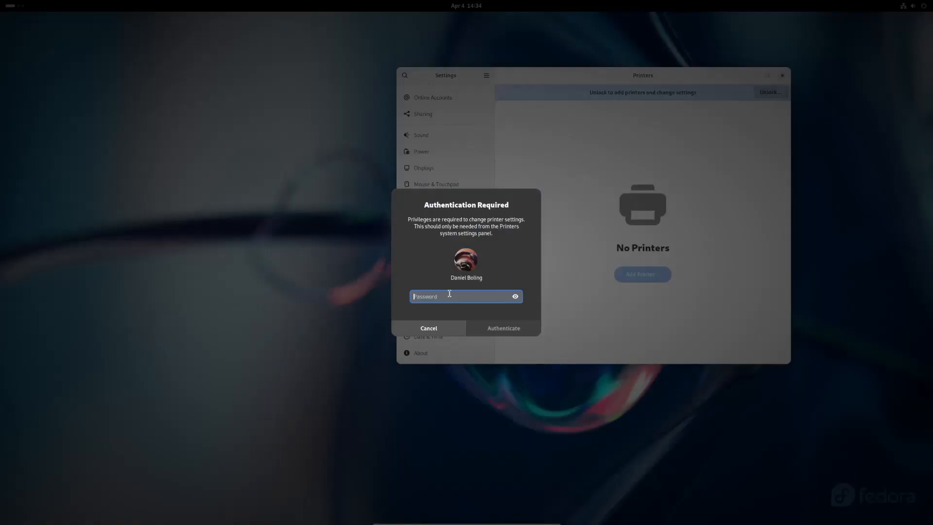
type("•••")
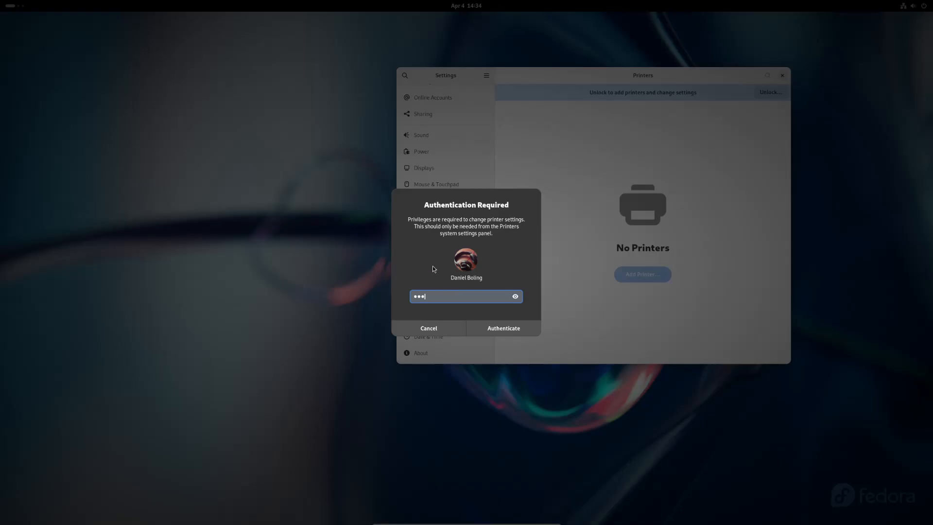
left_click(497, 332)
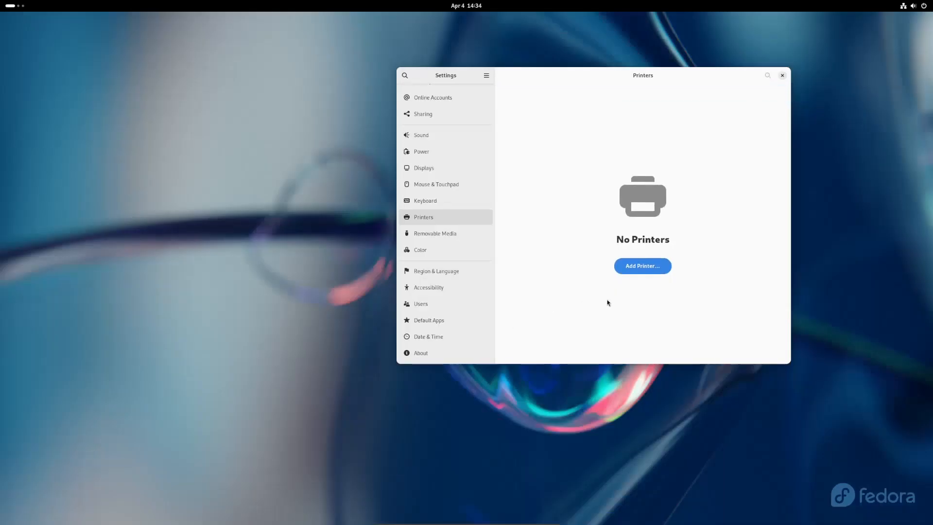
Step: Check which printers can be added, select CUPS-BRF-Printer in the Add Printer dialog, and cancel without adding it
left_click(658, 271)
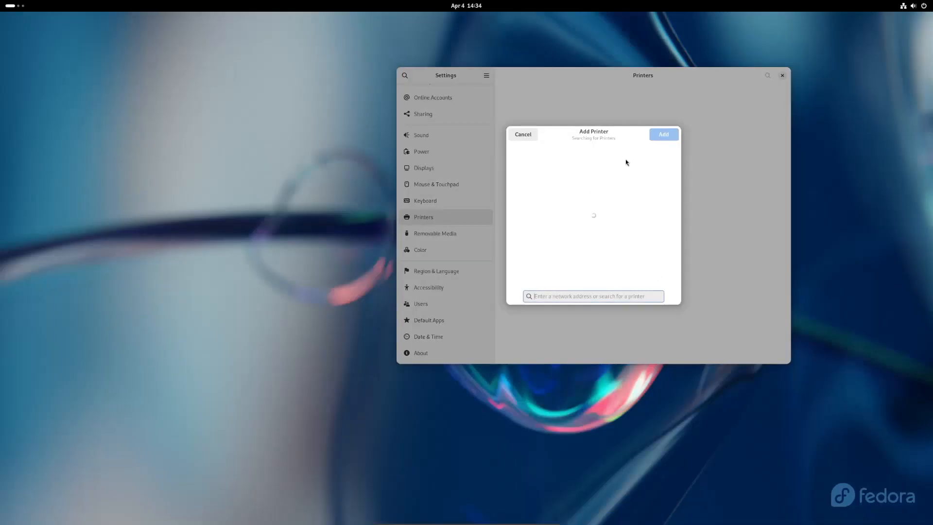
left_click(523, 135)
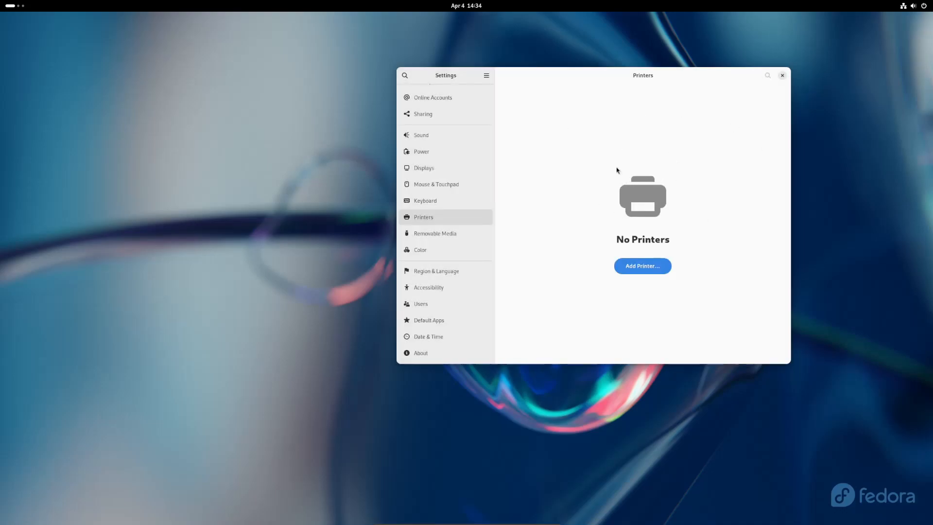
left_click(656, 265)
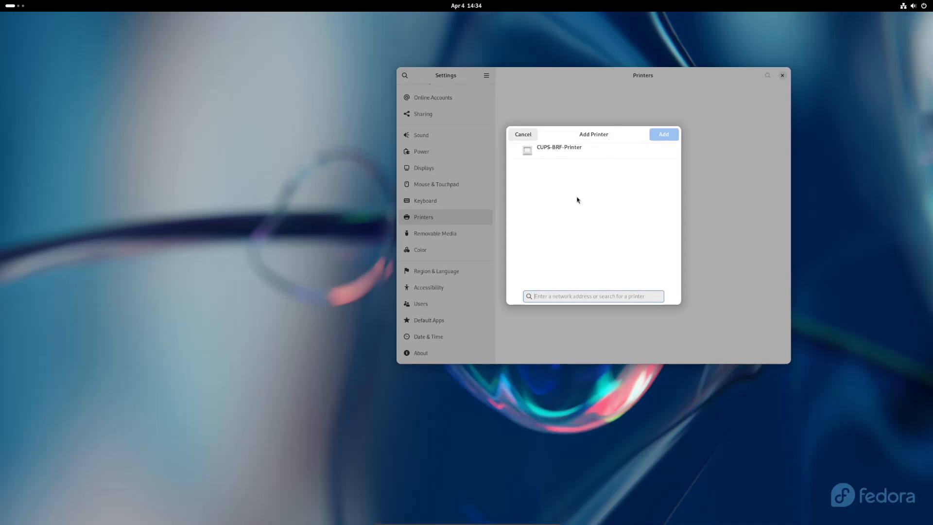
left_click(558, 147)
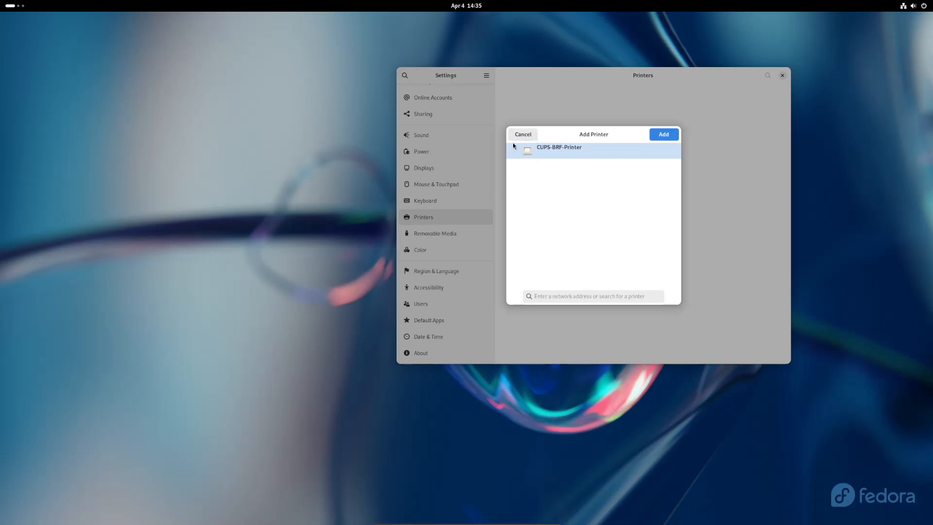
left_click(527, 137)
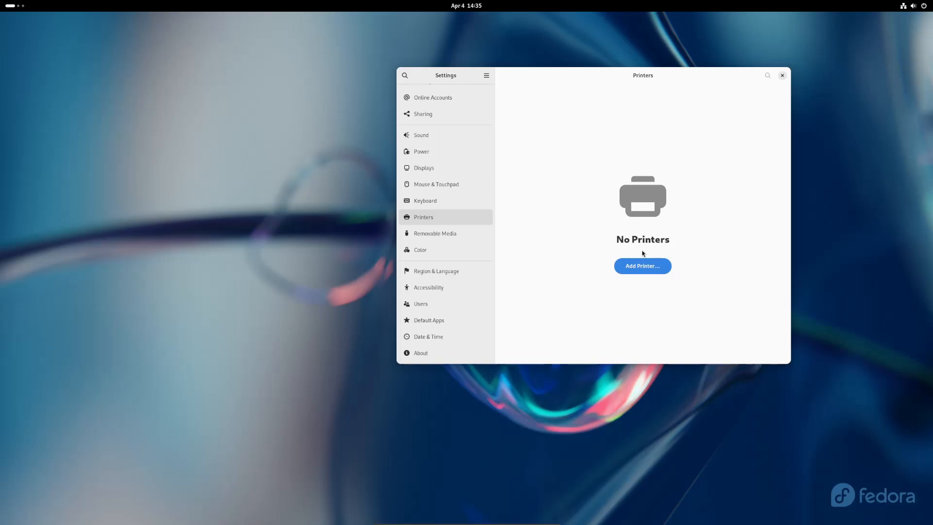
Step: Go past Removable Media to the Region & Language settings and review the Language and Formats choices, cancelling out
left_click(442, 236)
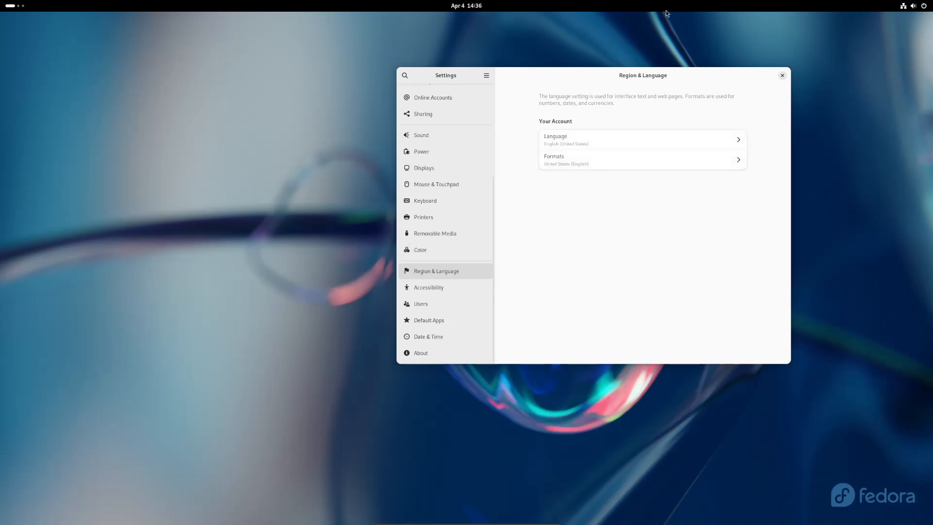
left_click(591, 137)
left_click(532, 137)
left_click(570, 136)
left_click(559, 144)
left_click(538, 139)
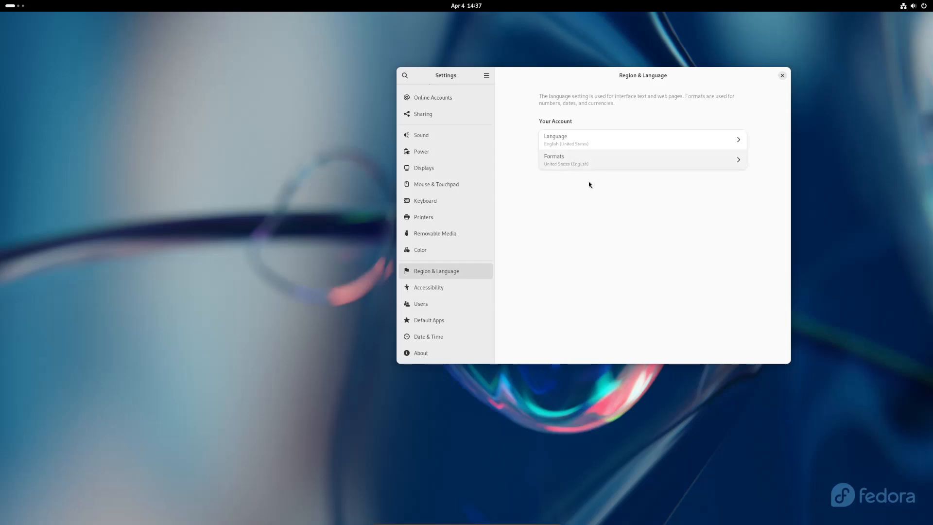
left_click(587, 164)
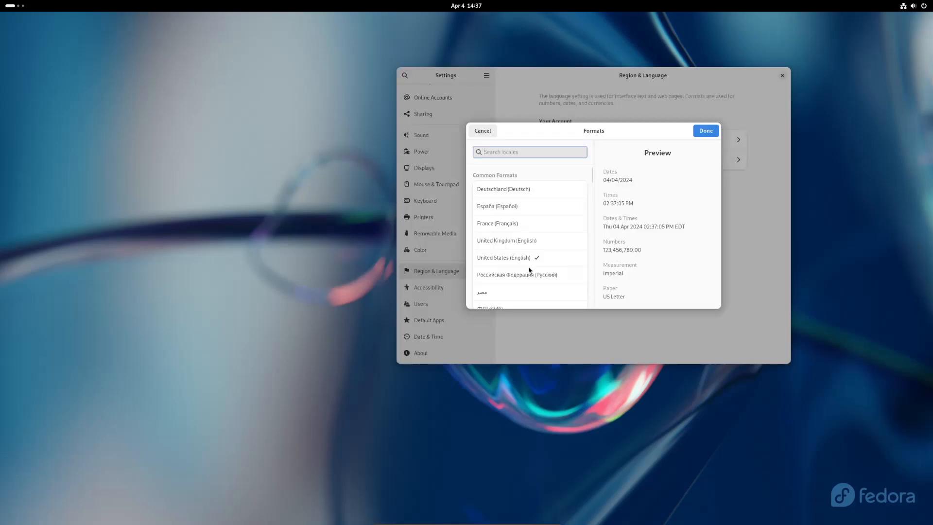
left_click(482, 130)
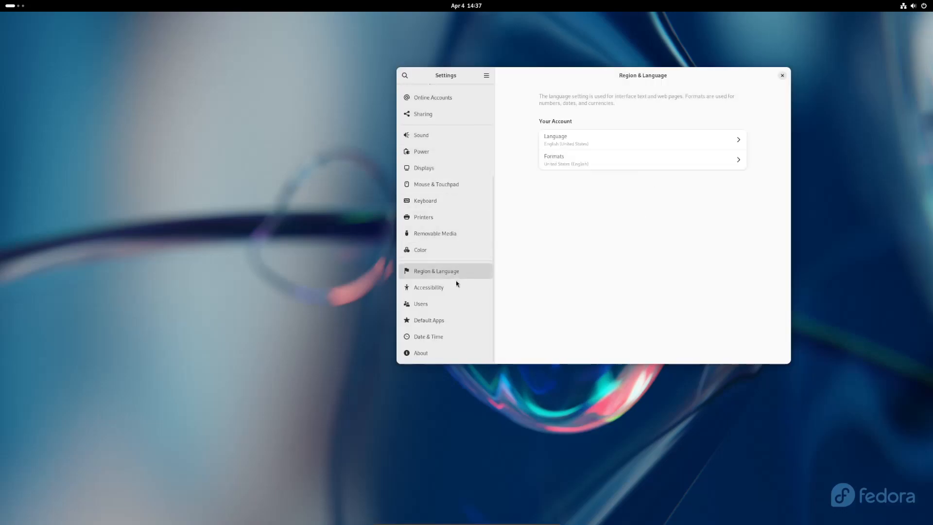
Step: Open the Seeing options in the Accessibility settings, with the Settings window moved closer to the screen's centre
left_click(448, 288)
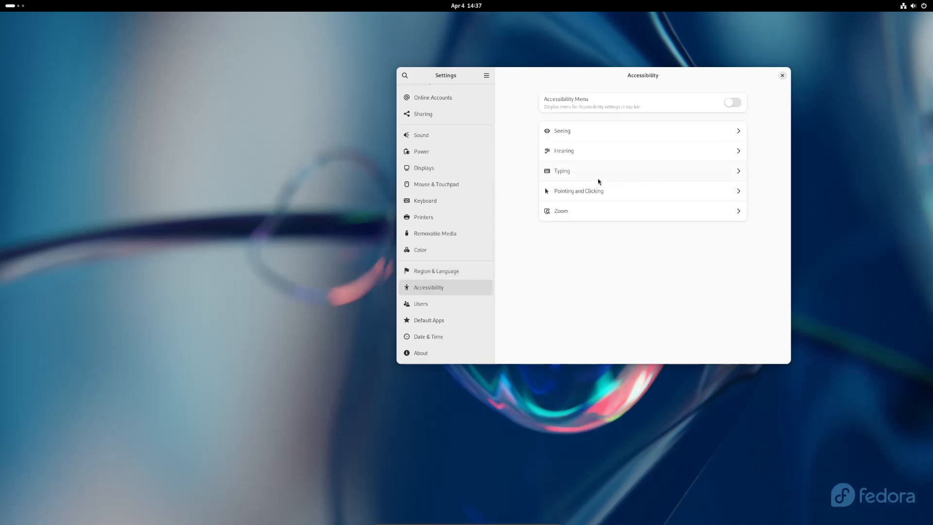
left_click_drag(682, 76, 588, 74)
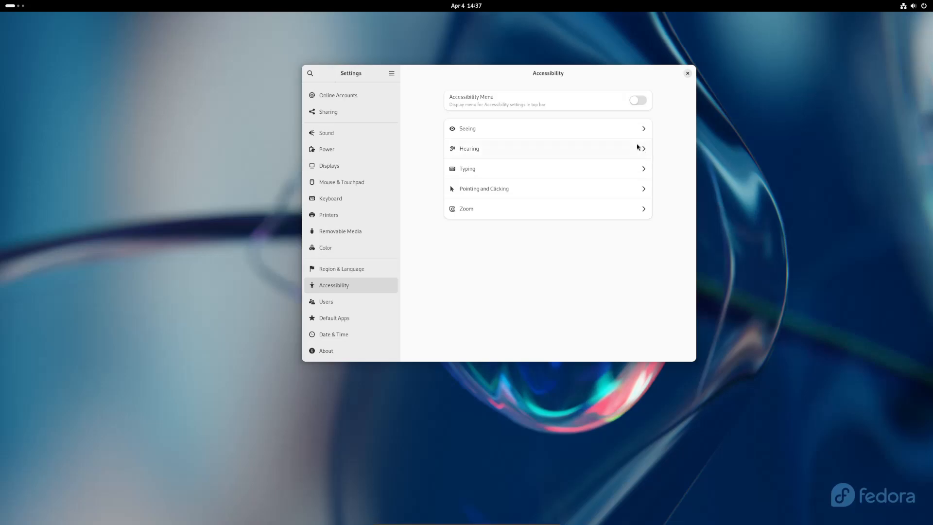
left_click(619, 130)
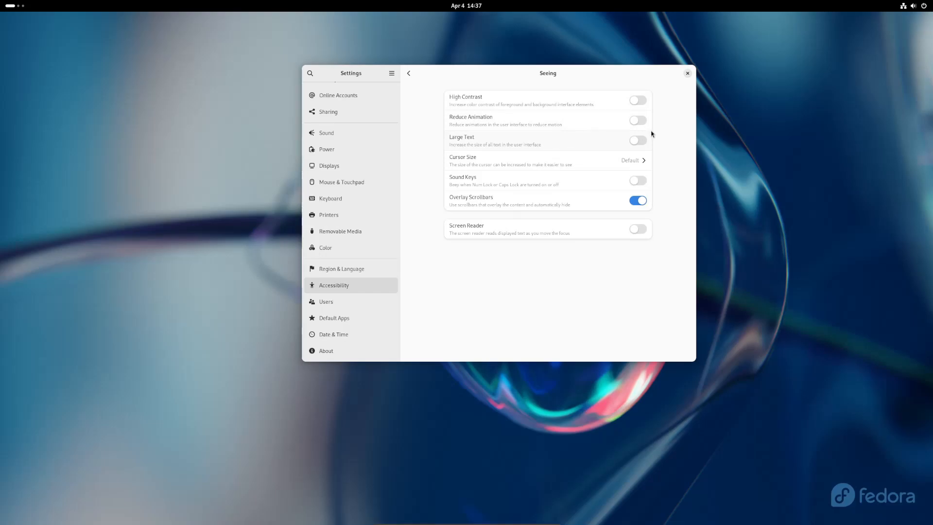
Step: Turn on Reduce Animation in the Seeing options, then leave and reopen the Seeing page
left_click(643, 121)
left_click(408, 73)
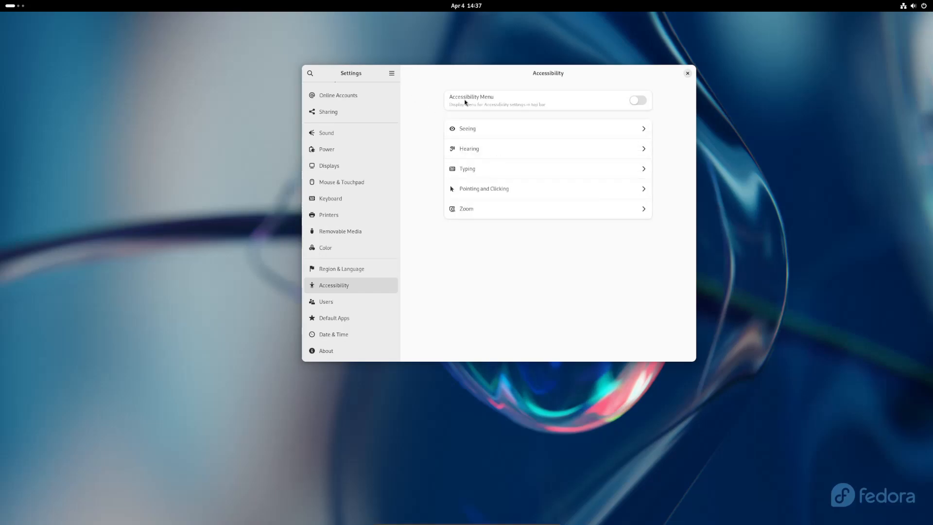
left_click(514, 128)
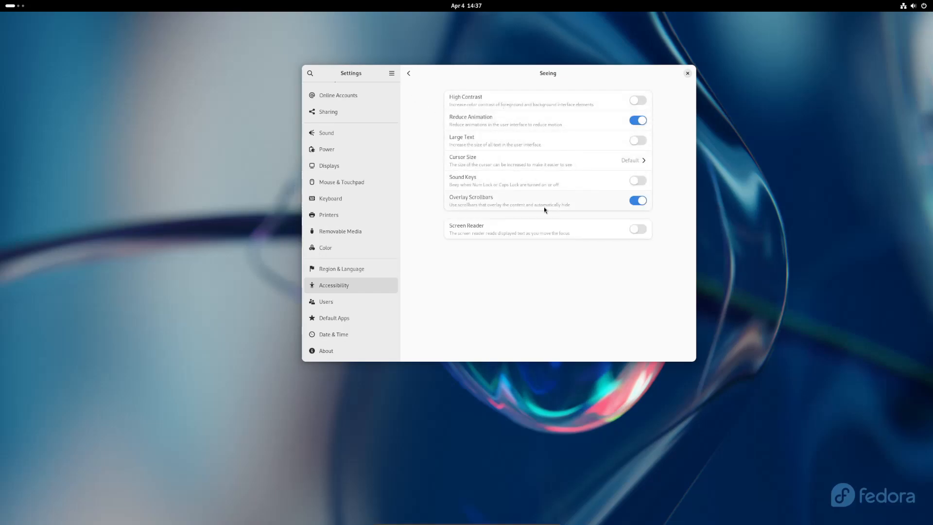
Step: Try out the Cursor Size choices, keep the default smallest cursor, and close the dialog
left_click(580, 158)
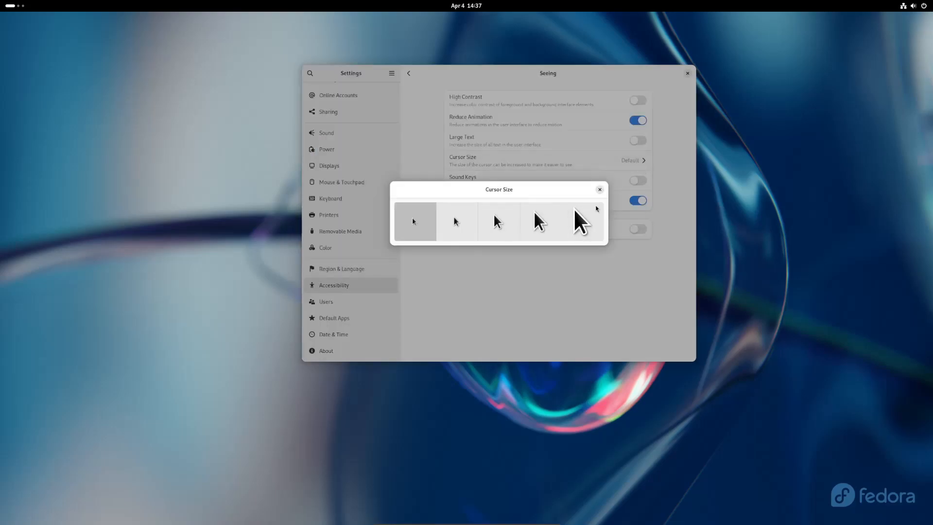
left_click(594, 207)
left_click(431, 214)
left_click(600, 190)
left_click(627, 160)
left_click(600, 190)
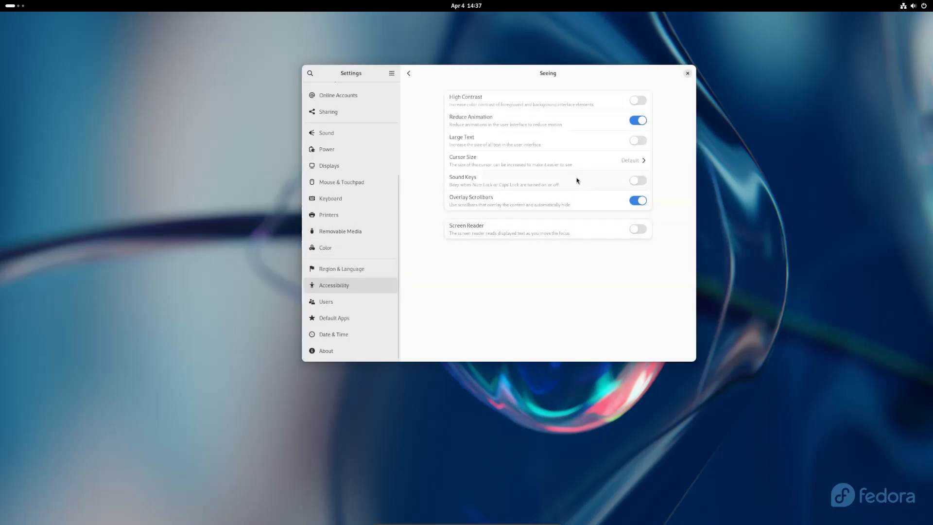
left_click(646, 160)
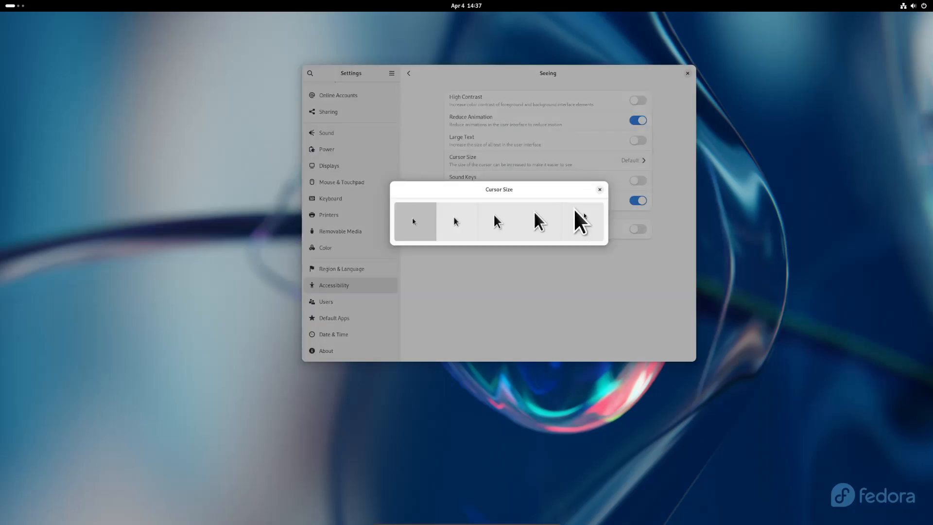
left_click(600, 189)
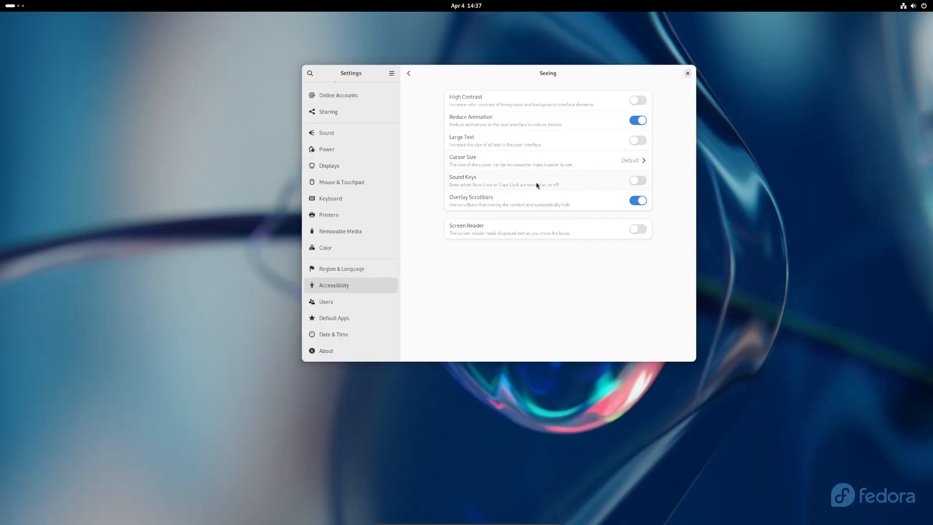
Step: Turn off Overlay Scrollbars, test the settings list's scrollbar, and turn Overlay Scrollbars back on
left_click(619, 202)
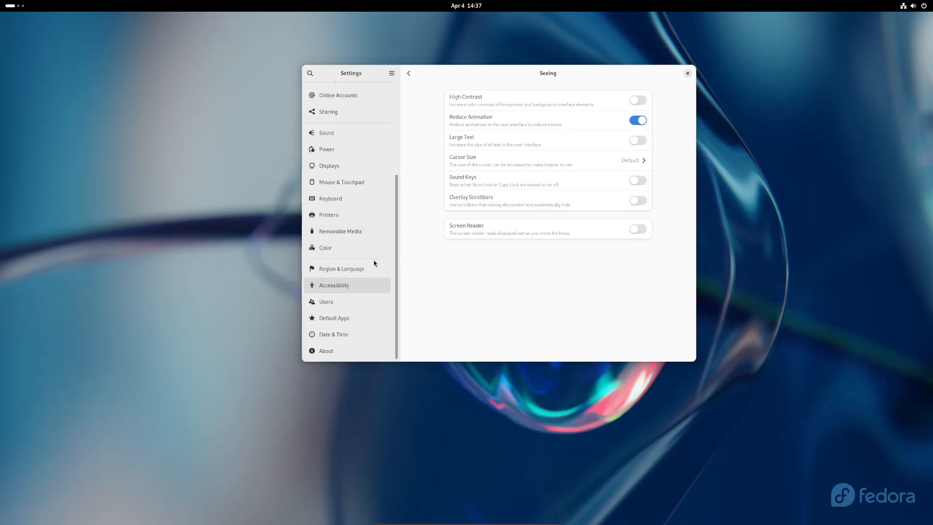
mouse_move(396, 306)
left_mouse_down()
mouse_move(381, 177)
mouse_move(395, 310)
left_mouse_up()
left_click(644, 203)
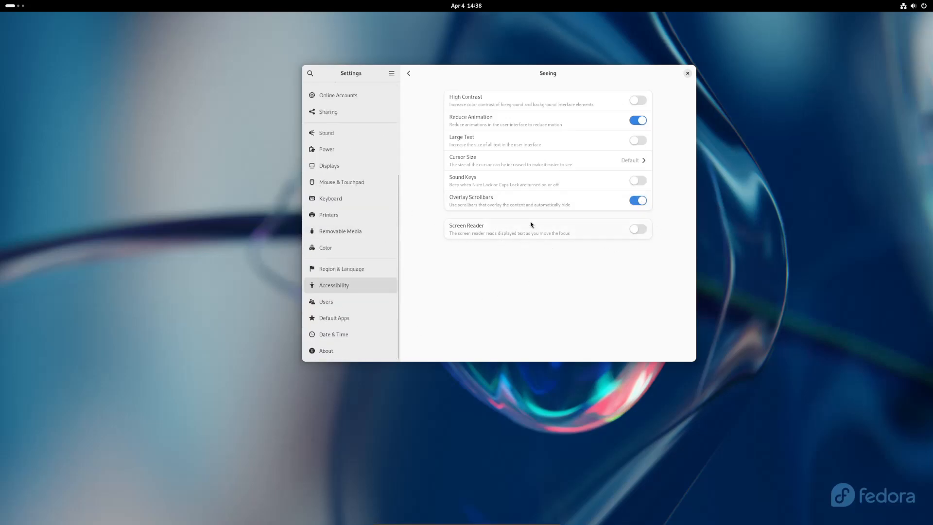
Step: Review the Hearing, Typing, and Pointing and Clicking accessibility pages, then recheck Hearing and Seeing
left_click(408, 73)
left_click(538, 151)
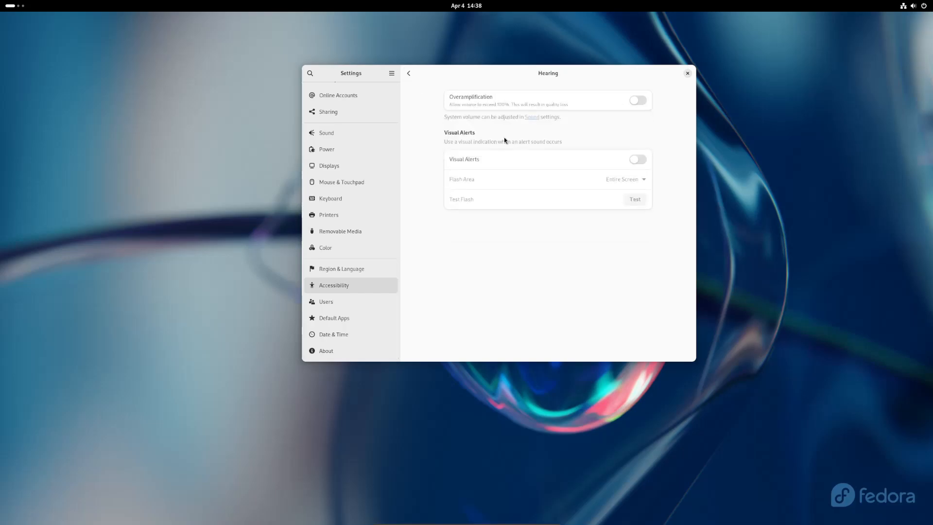
left_click(408, 74)
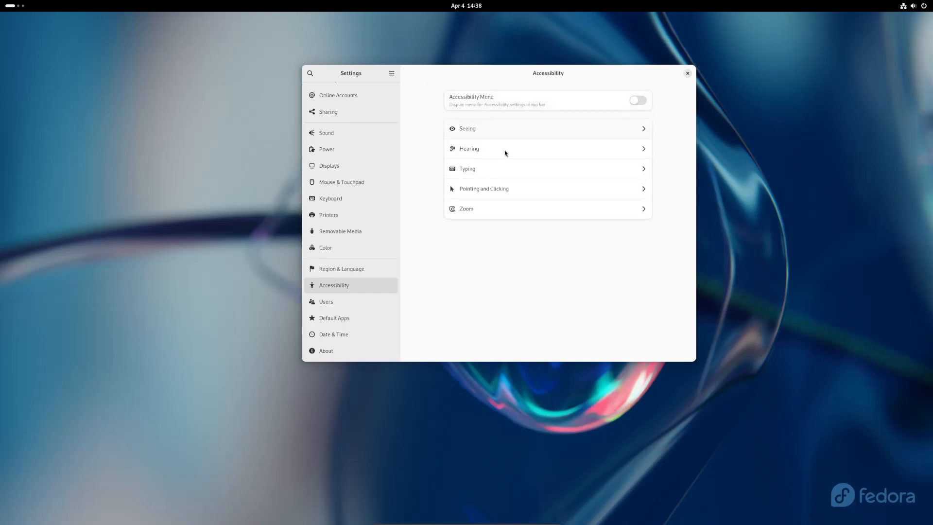
left_click(506, 170)
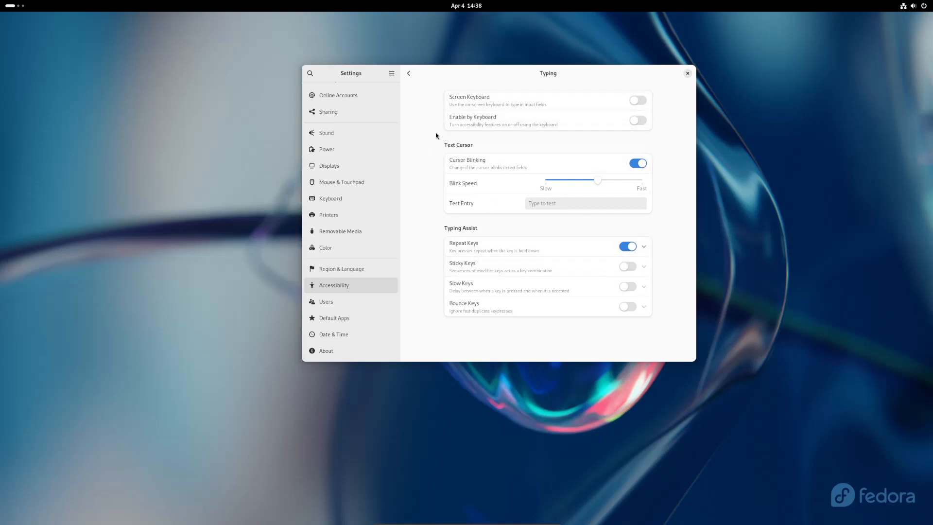
left_click(408, 74)
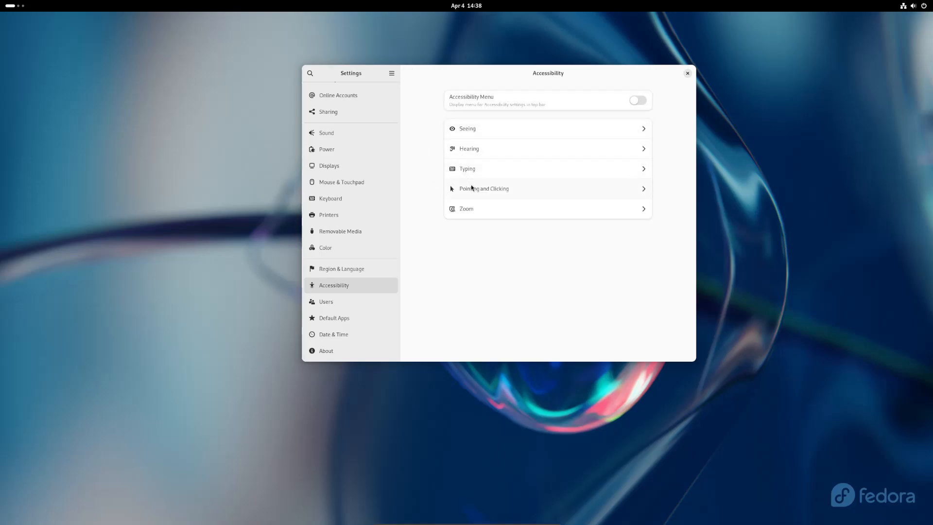
left_click(472, 188)
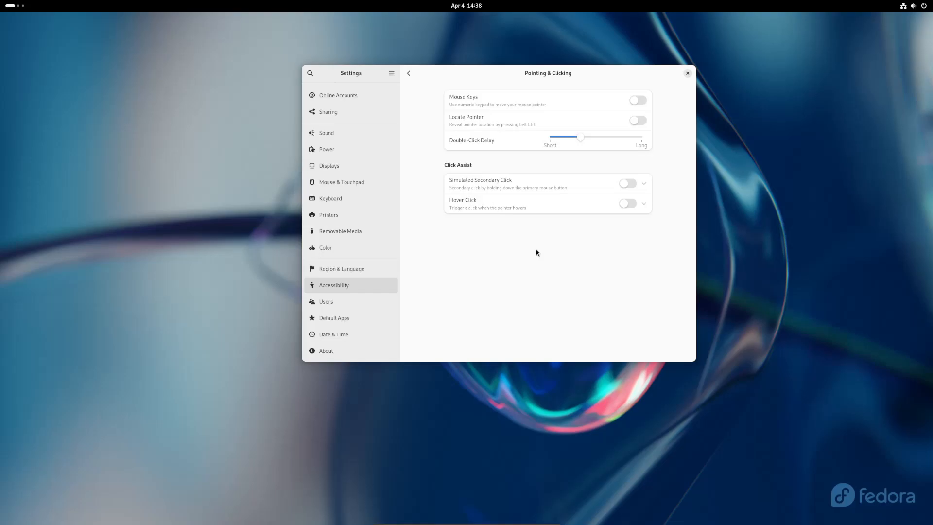
left_click(409, 73)
left_click(502, 146)
left_click(407, 71)
left_click(490, 127)
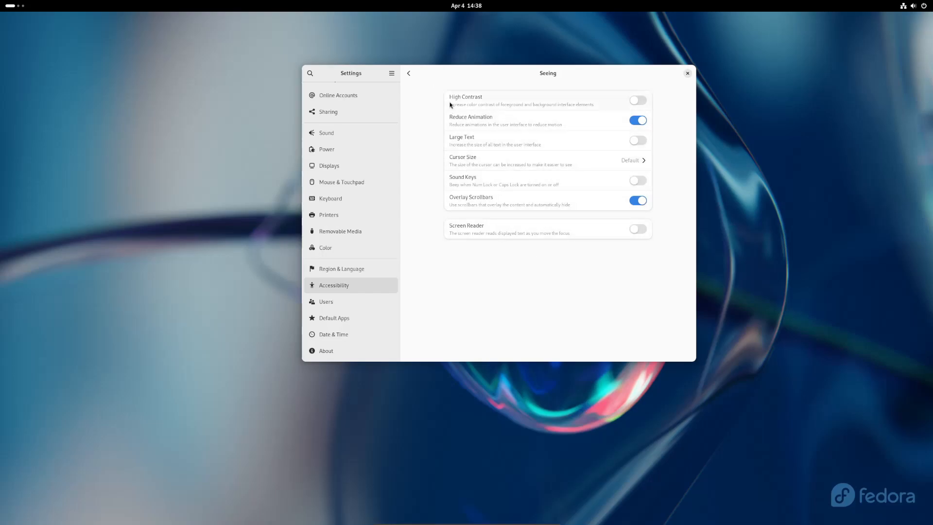
left_click(409, 74)
Step: Open the Zoom accessibility options and look through the Magnifier, Crosshairs and Color Filters settings
left_click(505, 204)
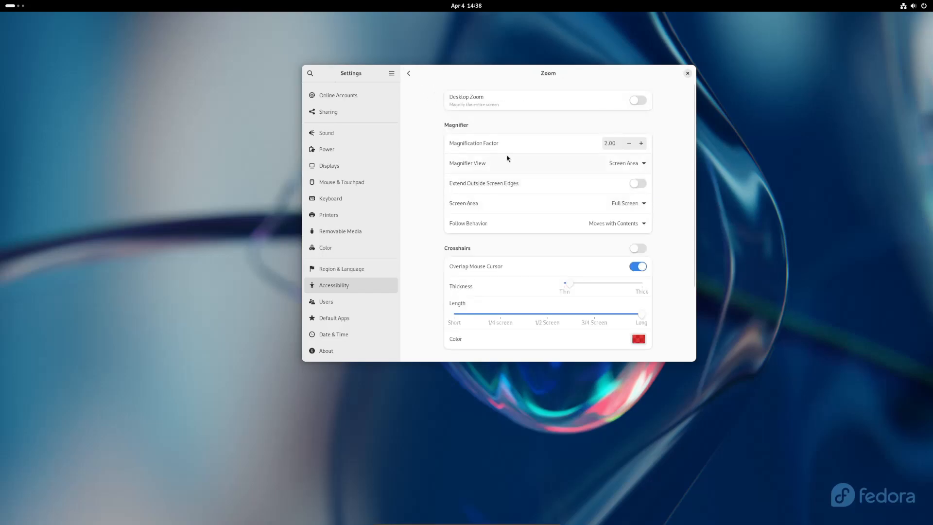
scroll(439, 195, "down", 5)
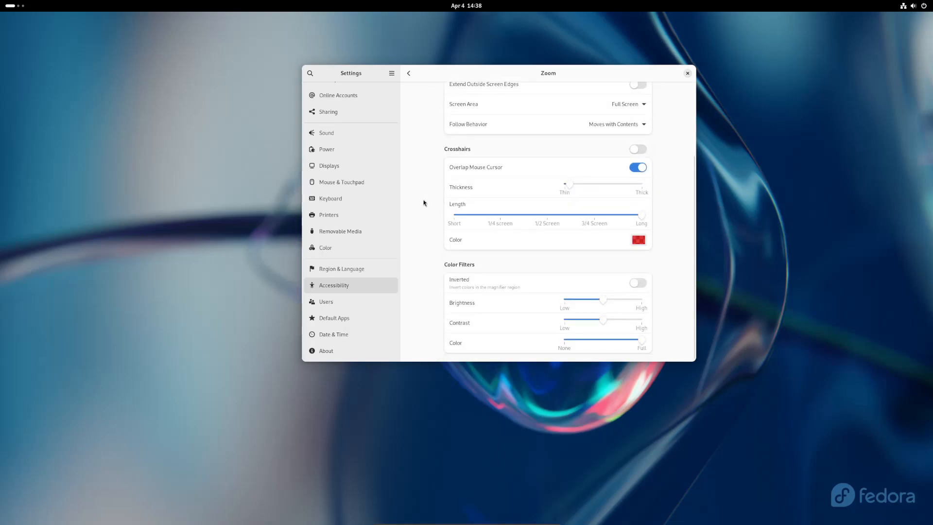
scroll(421, 192, "up", 5)
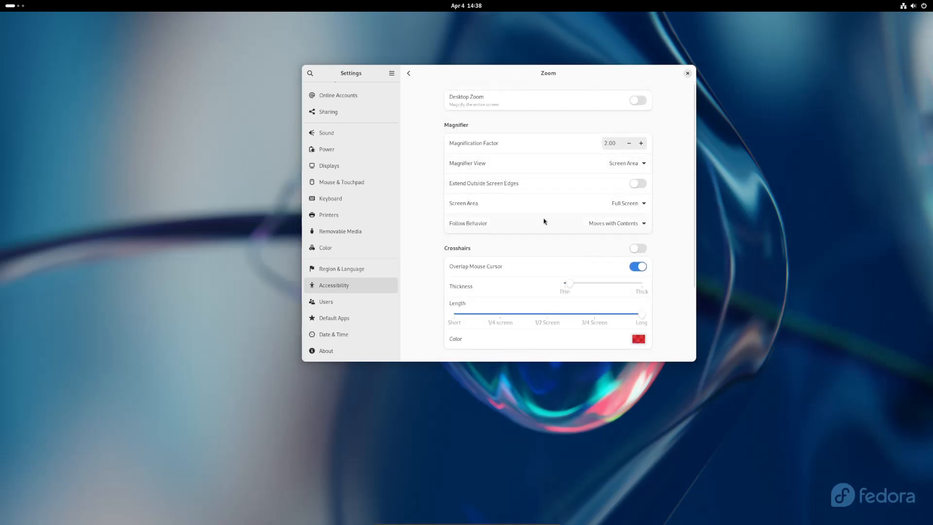
Step: Turn on Crosshairs in the Zoom options, look over its settings, and turn Crosshairs off again
left_click(636, 248)
scroll(450, 240, "down", 2)
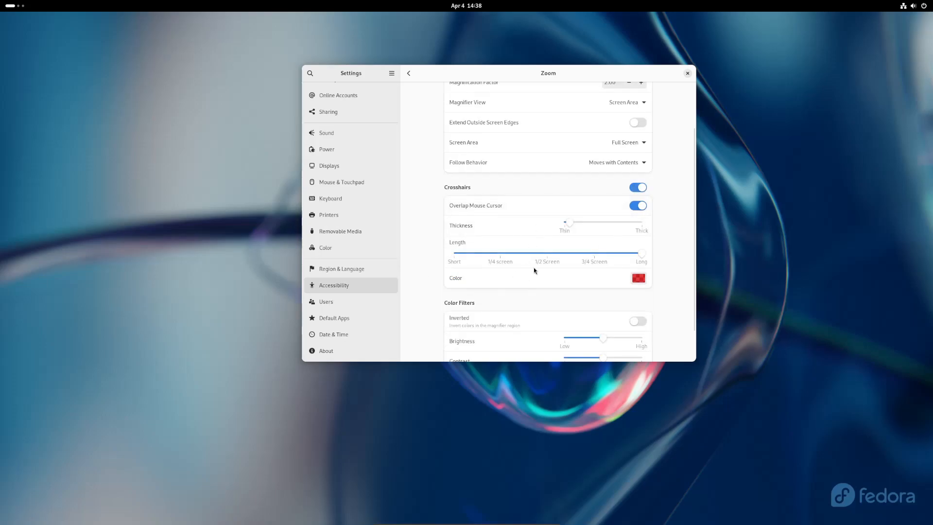
left_click(633, 189)
scroll(446, 181, "up", 2)
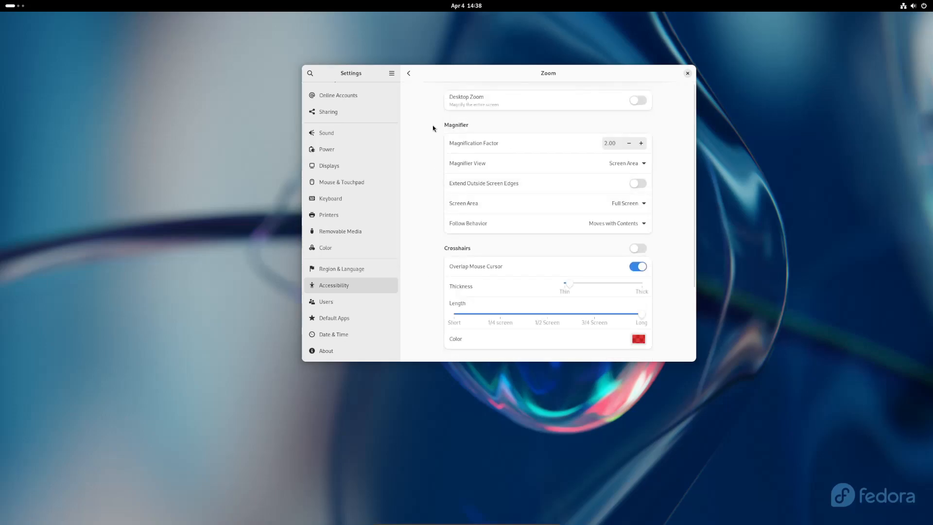
Step: Leave the Zoom options and review the Users settings and the Default Apps settings
left_click(408, 72)
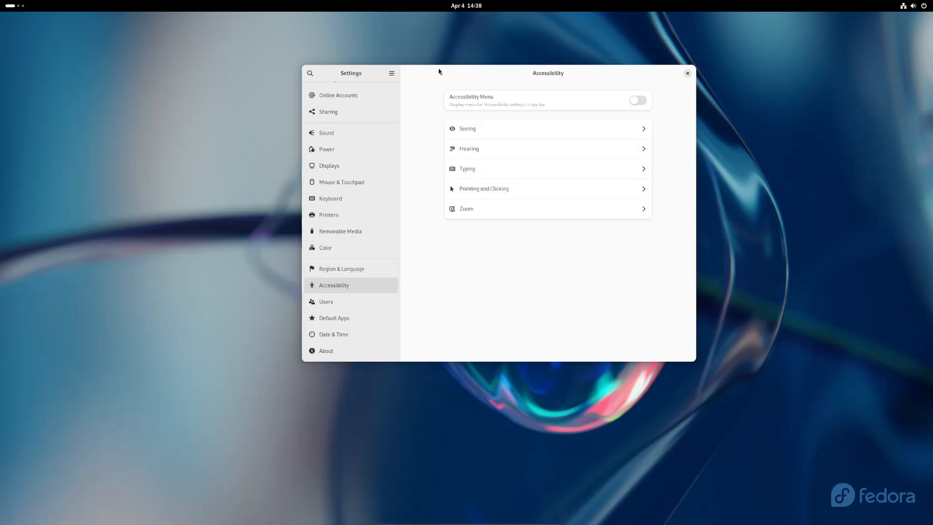
left_click(344, 298)
key("Up")
left_click(354, 302)
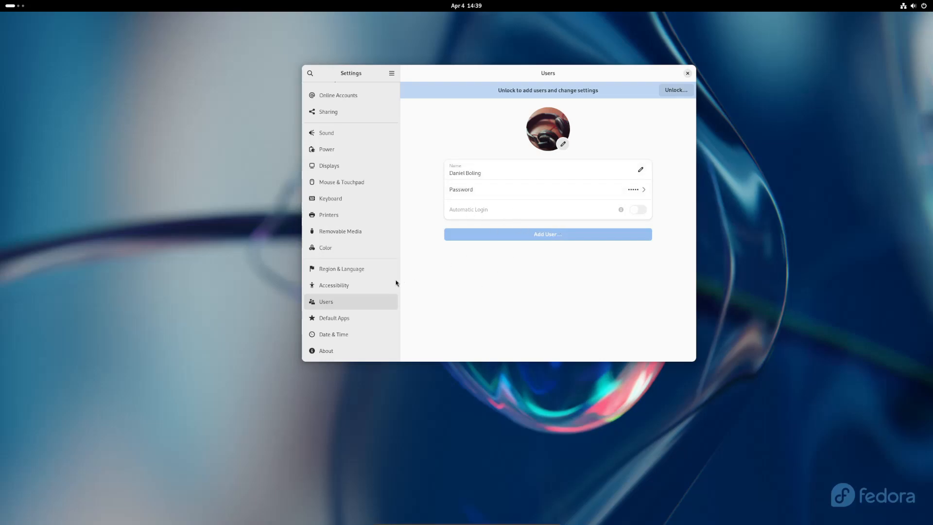
left_click(342, 318)
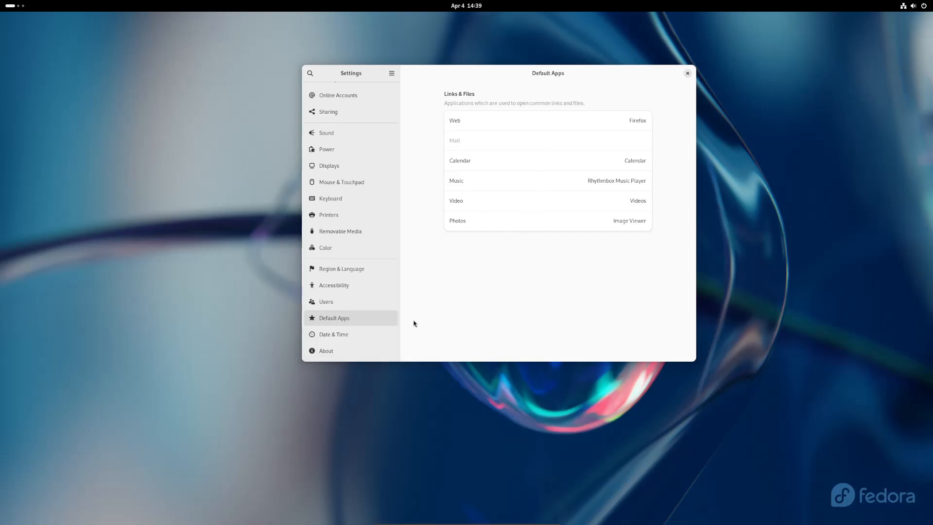
Step: Open the Date & Time settings, check the Select Time Zone city list, and leave Automatic Time Zone turned on
left_click(361, 330)
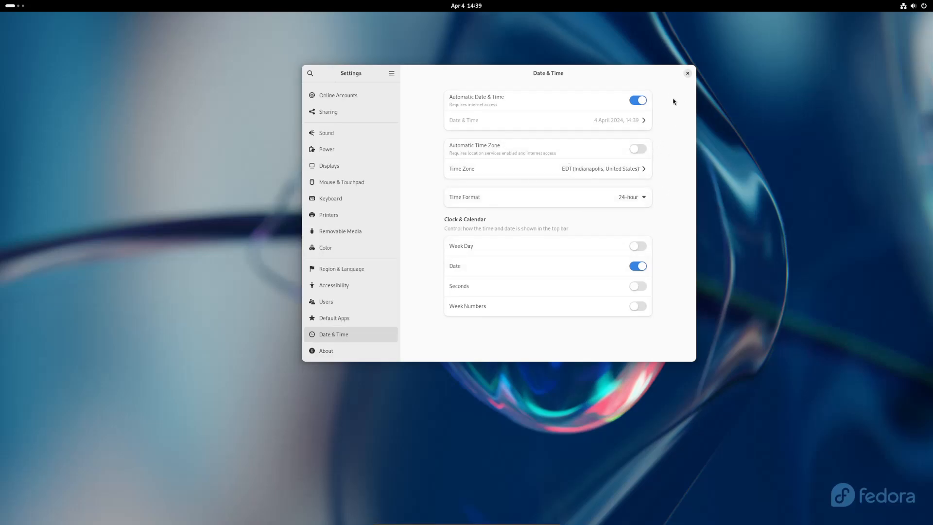
left_click(649, 155)
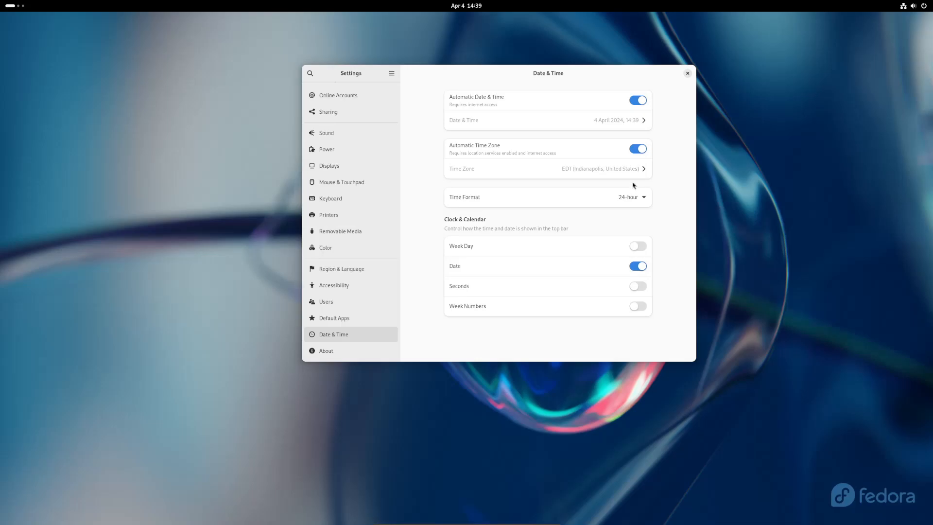
left_click(638, 146)
left_click(591, 170)
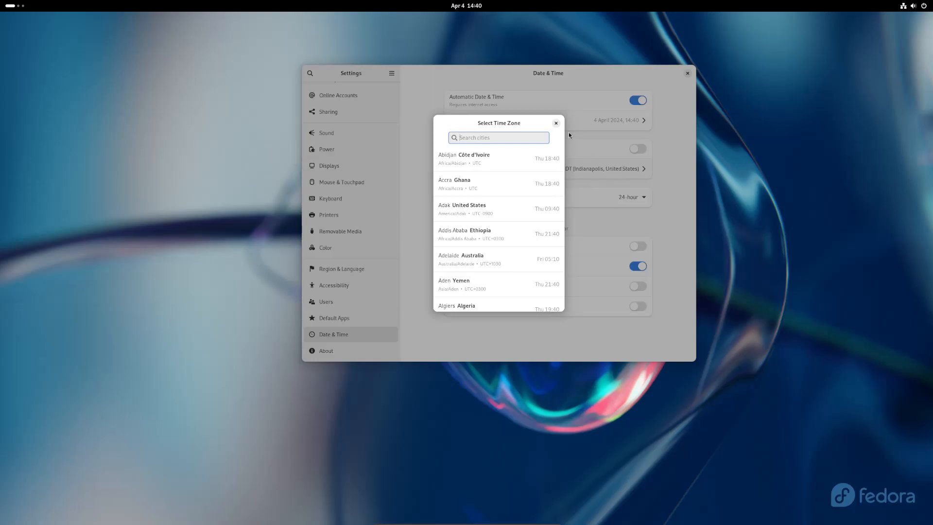
left_click(556, 123)
left_click(638, 149)
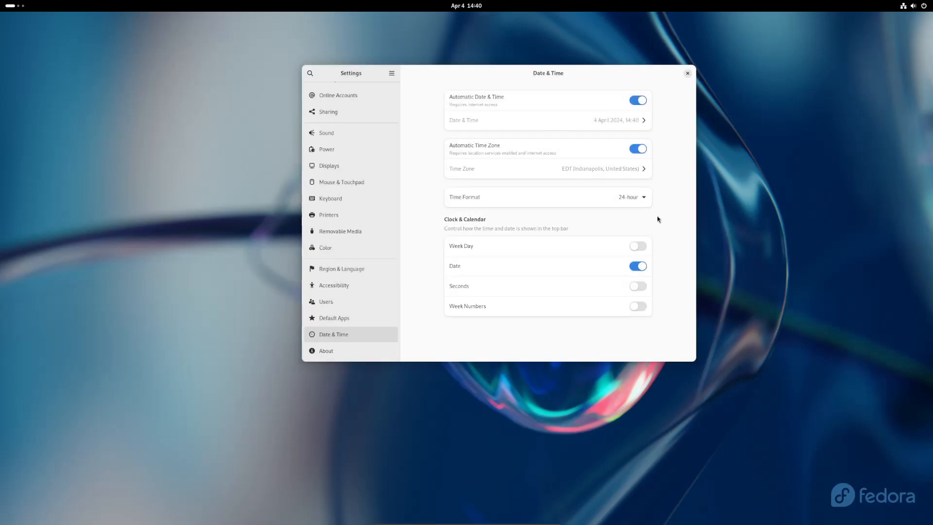
Step: Check the Time Format choices without changing them, turn on Week Day for the clock, and leave Seconds off
left_click(644, 197)
left_click(666, 183)
left_click(638, 247)
left_click(641, 288)
left_click(638, 287)
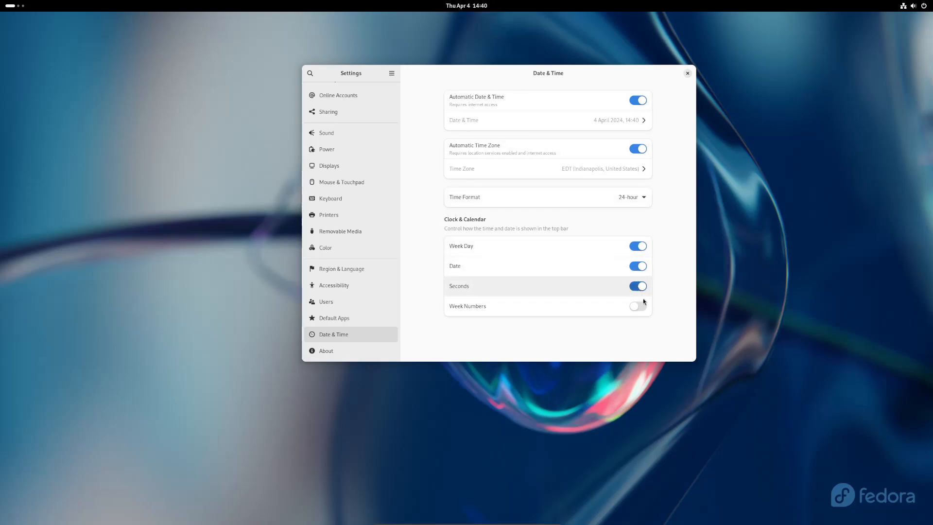
Step: Turn on Week Numbers, check them in the desktop calendar, and turn Week Numbers off again
left_click(638, 306)
left_click(467, 7)
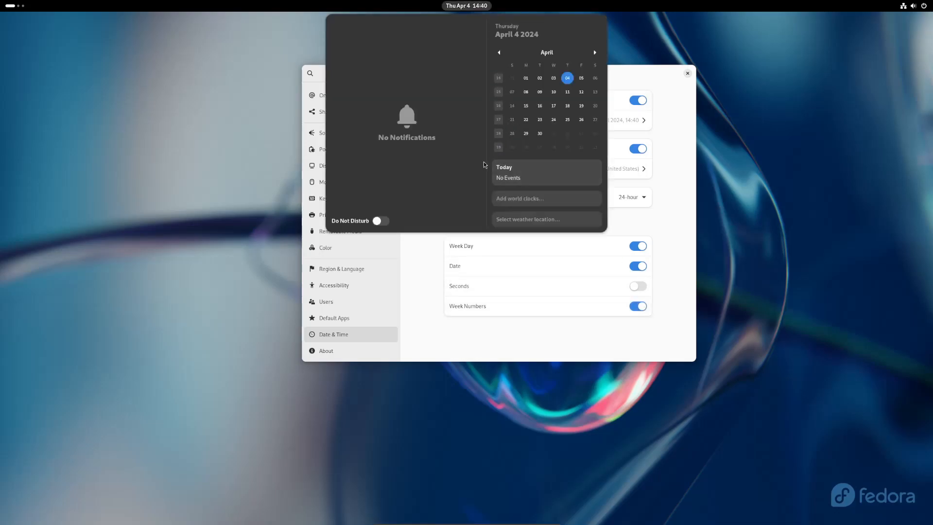
left_click(647, 312)
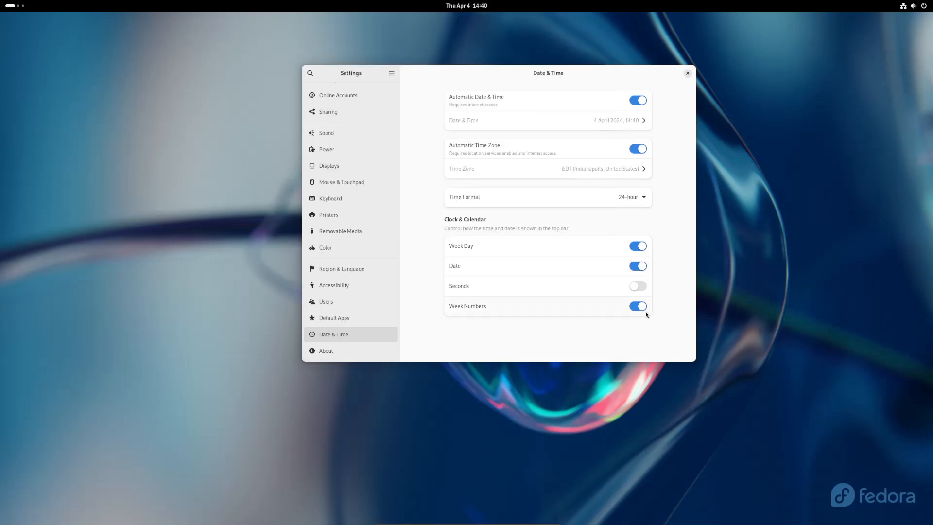
left_click(632, 307)
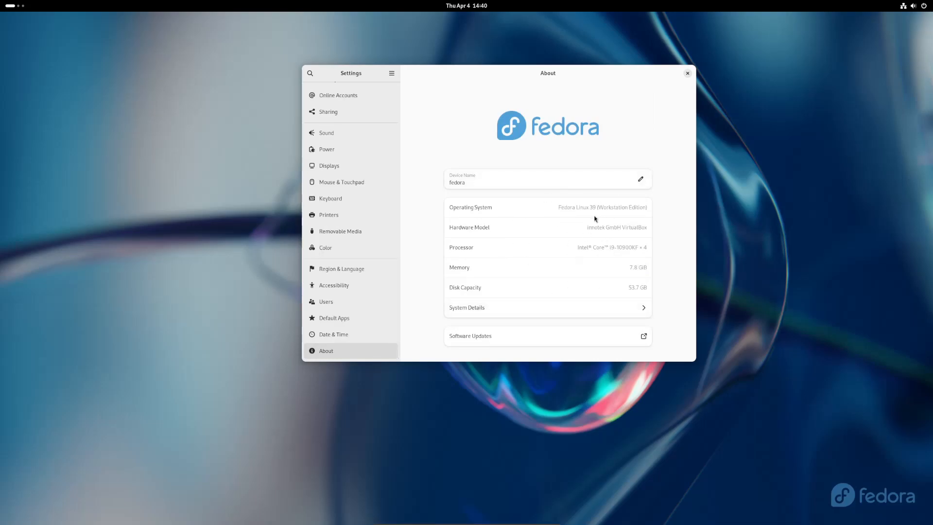
Step: Examine the operating system, hardware model and processor entries in About, then view and close System Details
left_click(643, 210)
triple_click(597, 228)
left_click_drag(597, 228, 626, 245)
left_click(612, 228)
left_click_drag(638, 246, 559, 255)
left_click(642, 309)
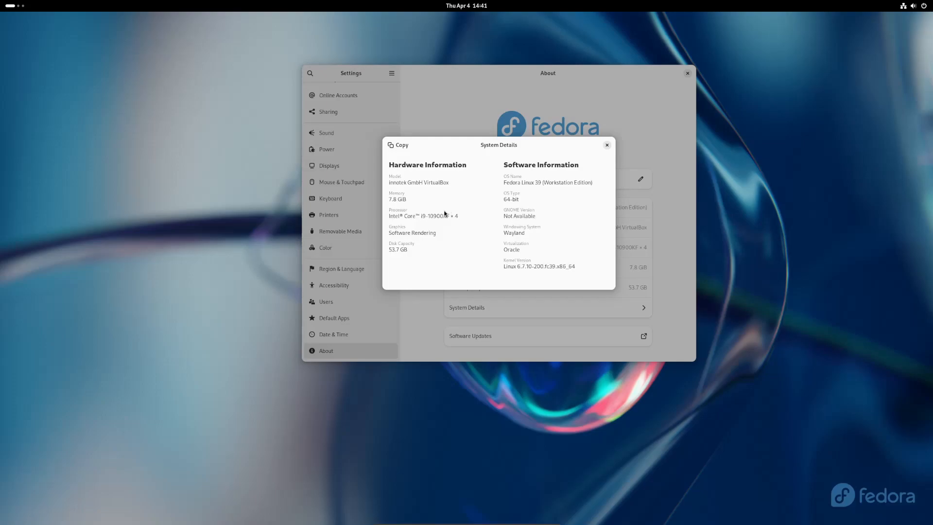
left_click(607, 146)
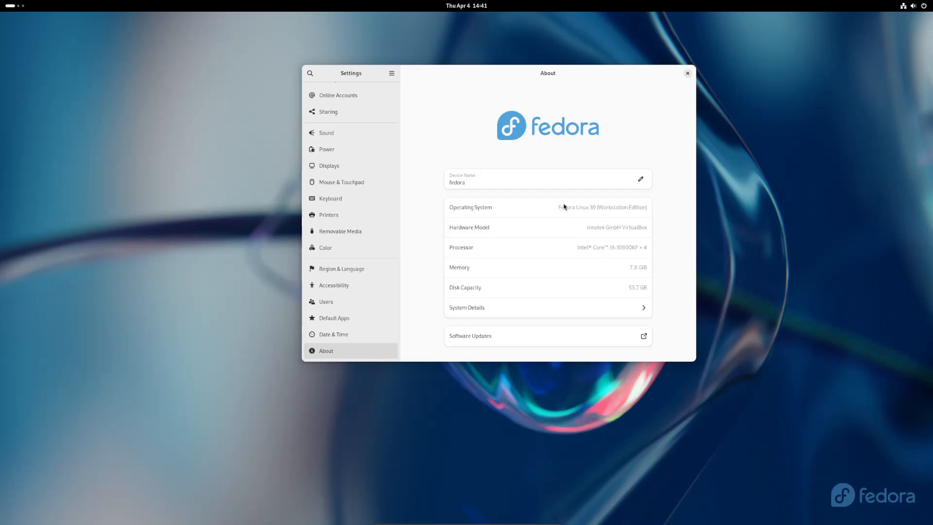
Step: Return to the beginning of the settings list, check the main menu, and open the Network settings
scroll(335, 177, "up", 5)
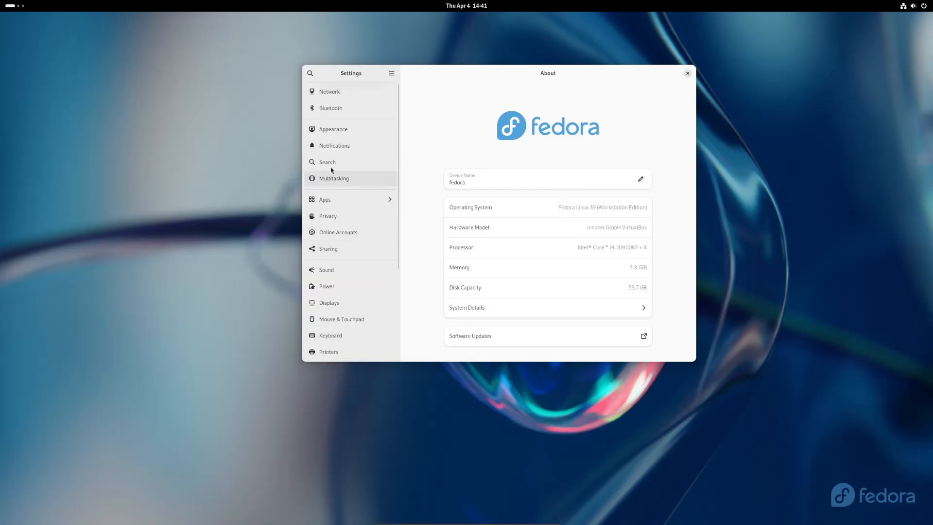
left_click(391, 73)
left_click(391, 73)
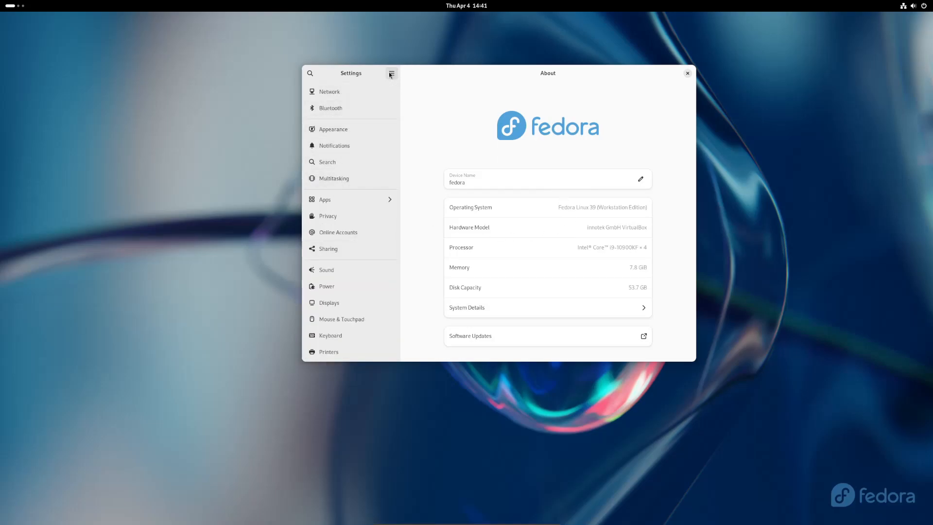
left_click(360, 98)
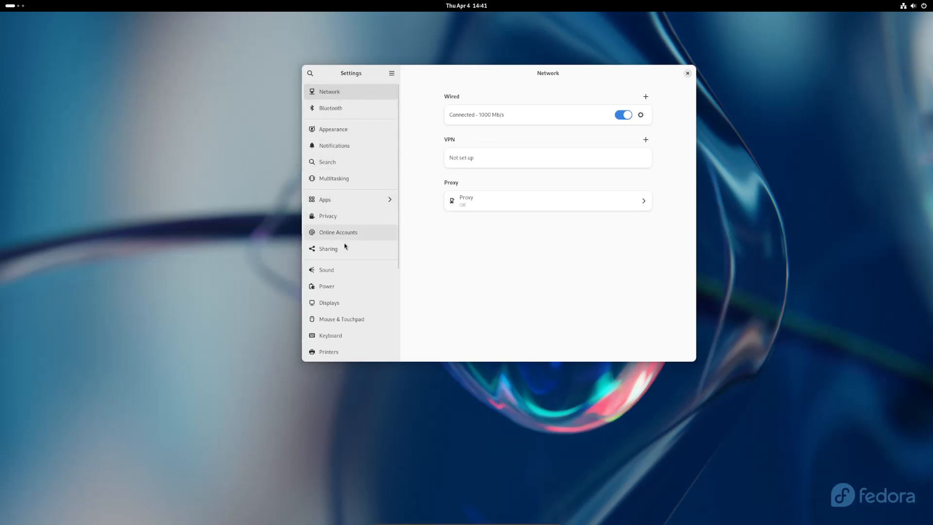
Step: Look through the list of settings categories from beginning to end once more, and close Settings
scroll(358, 294, "down", 3)
scroll(358, 293, "down", 3)
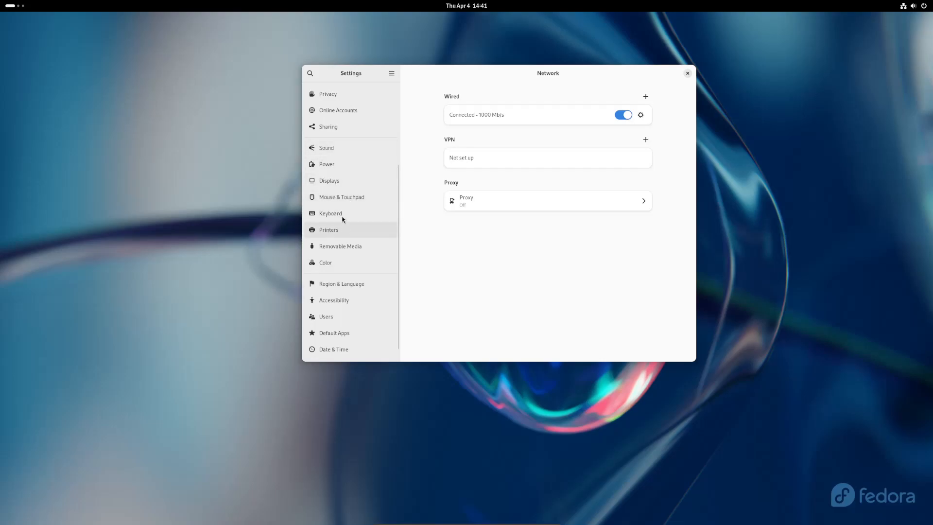
scroll(353, 216, "up", 1)
scroll(354, 216, "up", 5)
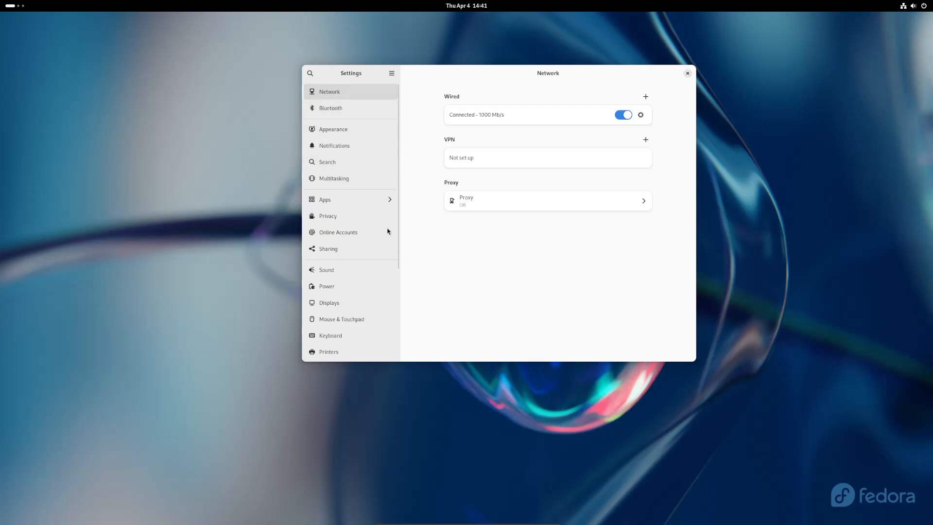
scroll(369, 233, "down", 5)
scroll(363, 238, "up", 5)
left_click(686, 73)
Step: Show all installed apps from the activities overview and launch Software
key("super")
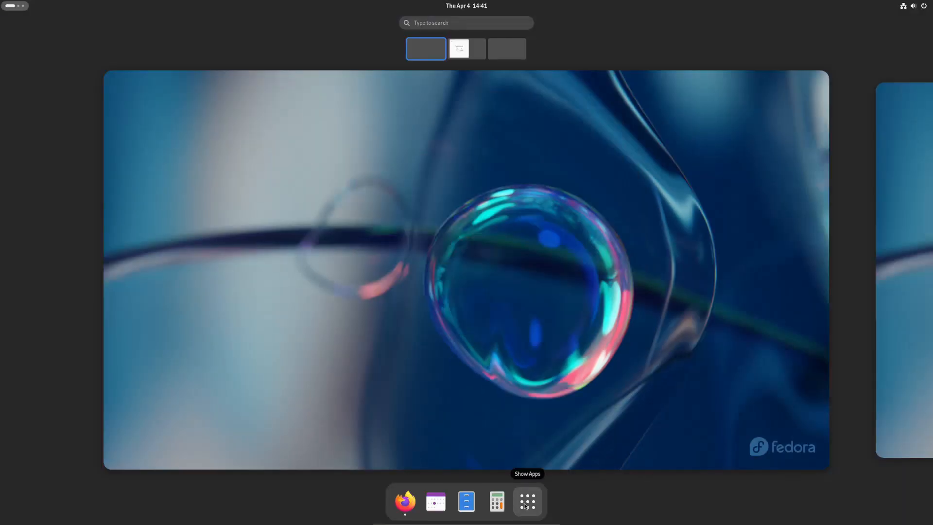
left_click(525, 503)
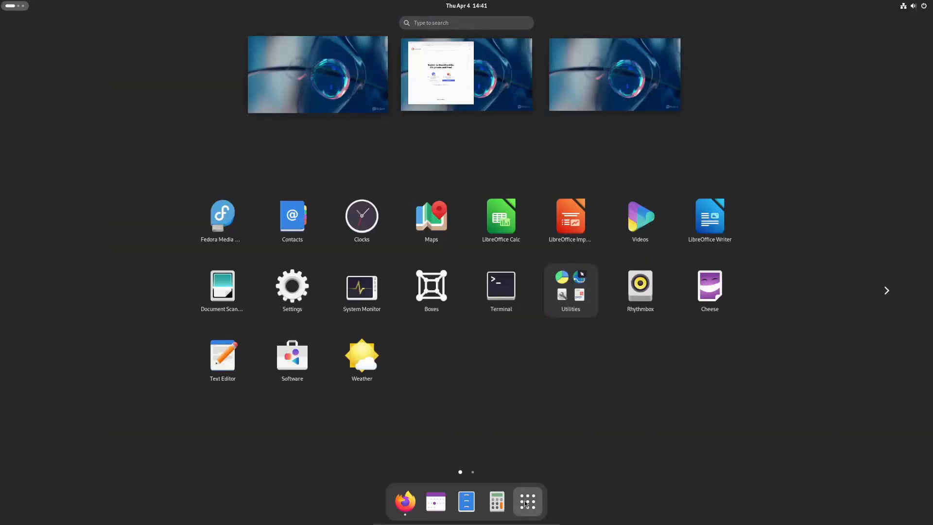
left_click(293, 359)
Step: Reposition the Software window, return to the beginning of the Explore page, and enlarge the window in both directions
left_click_drag(332, 95, 507, 64)
left_click(639, 343)
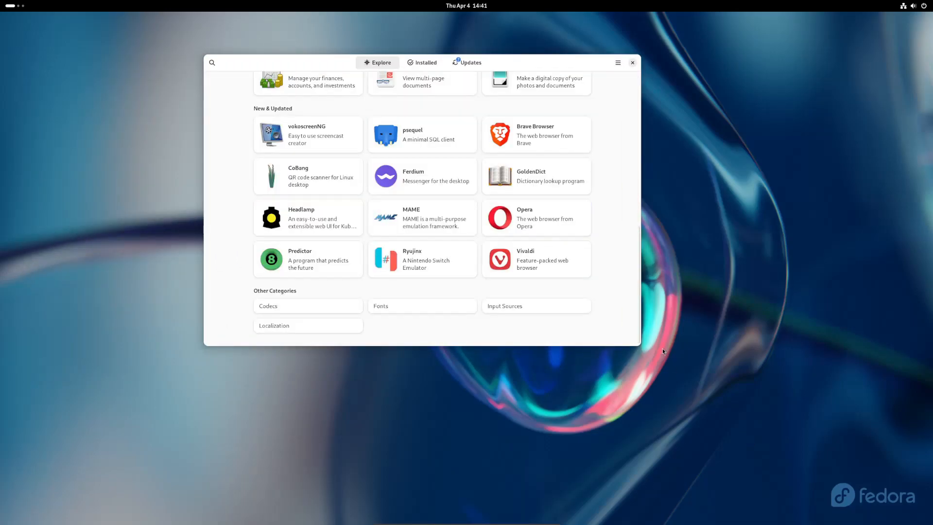
scroll(614, 272, "up", 15)
left_click_drag(636, 346, 755, 432)
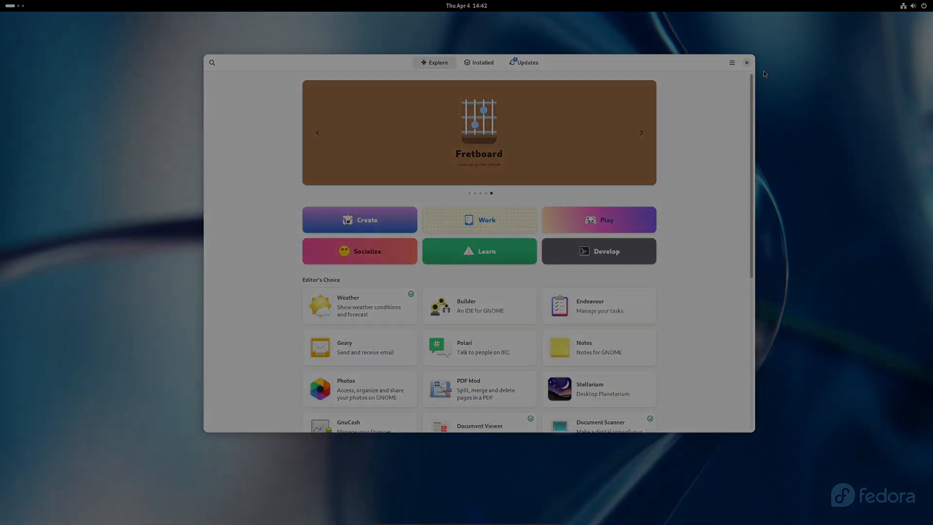